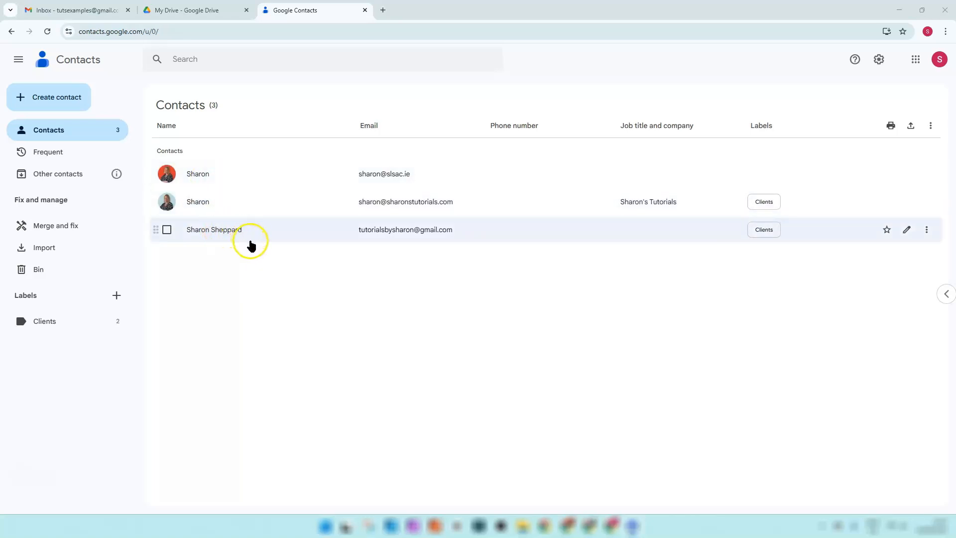
Open the contacts settings and save them with sorting by first name
click(878, 61)
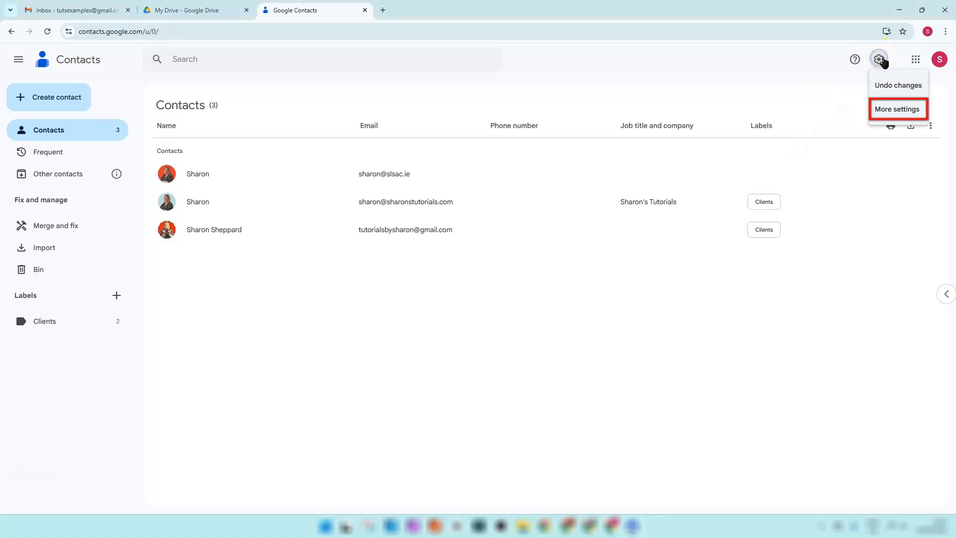
click(895, 112)
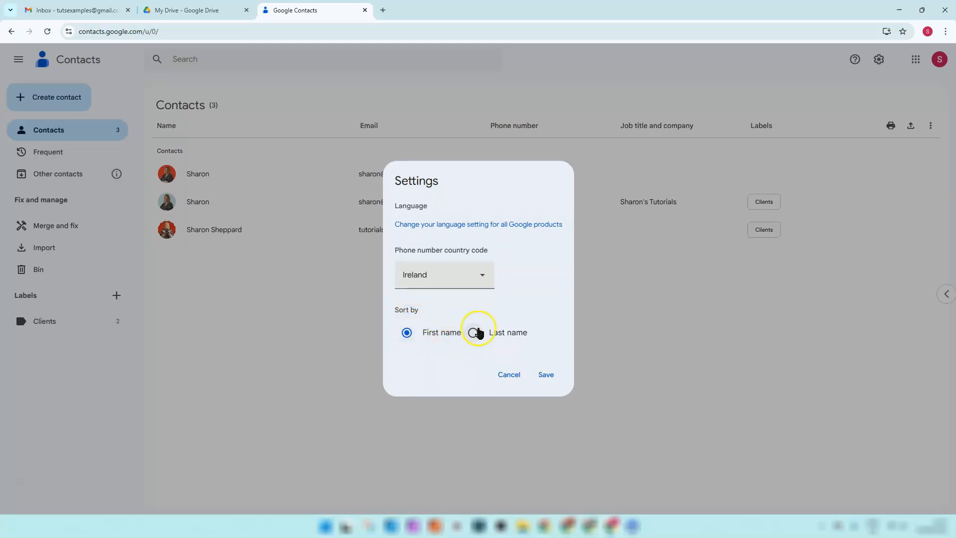
click(546, 376)
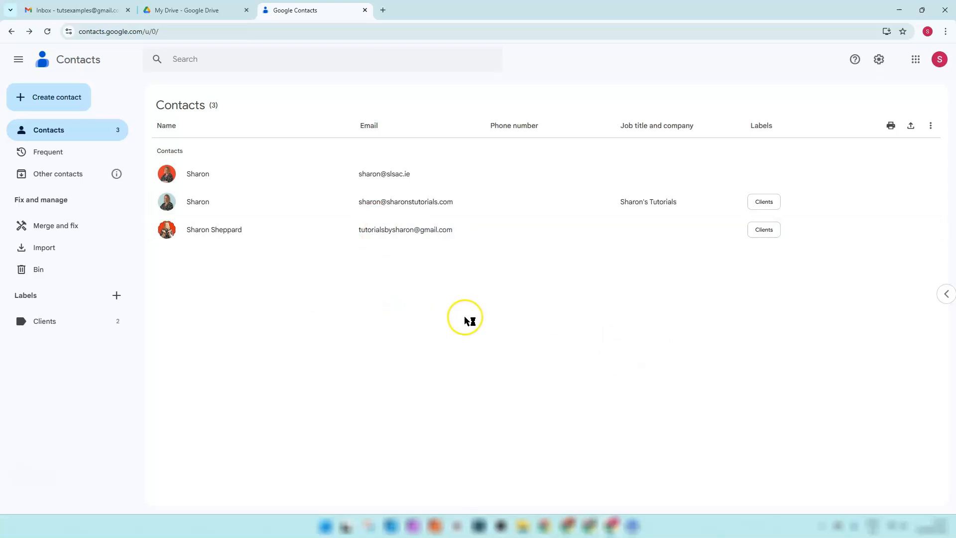
Set the contact list's display density to Compact
click(931, 125)
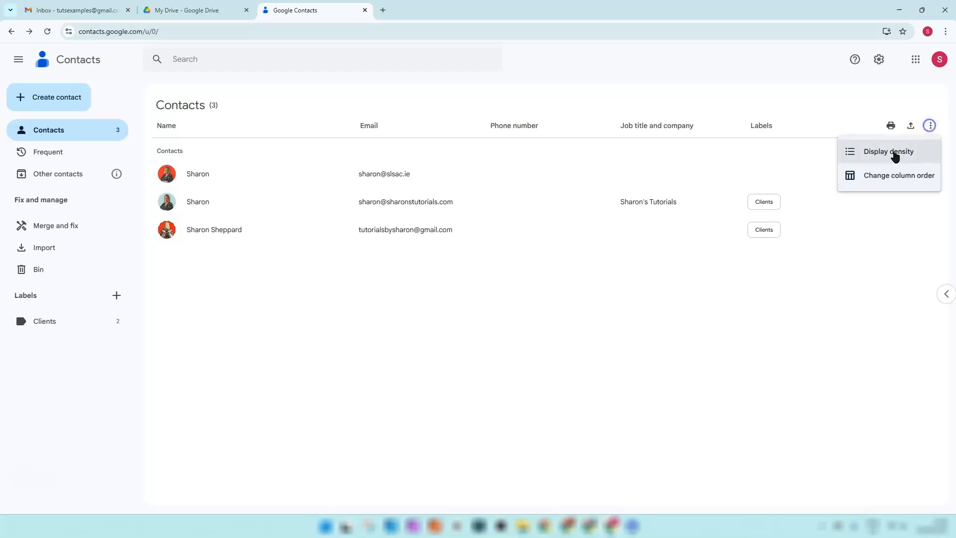
click(900, 154)
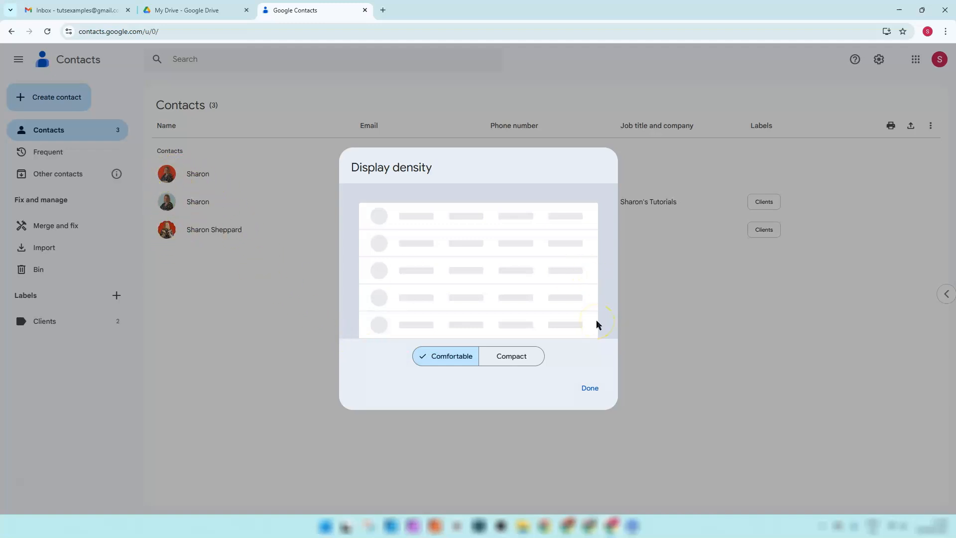
click(516, 356)
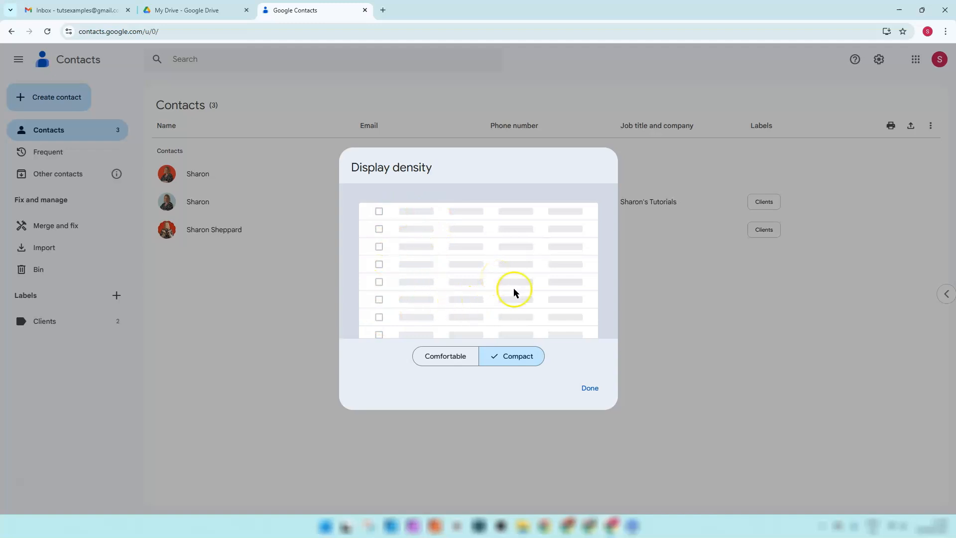
click(584, 389)
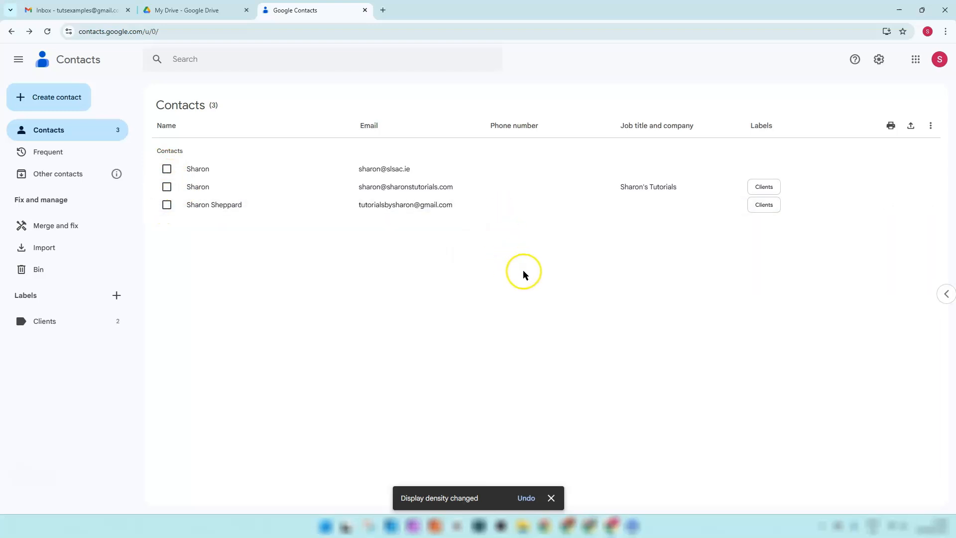
Restore the contact list's display density to Comfortable
click(931, 125)
click(854, 150)
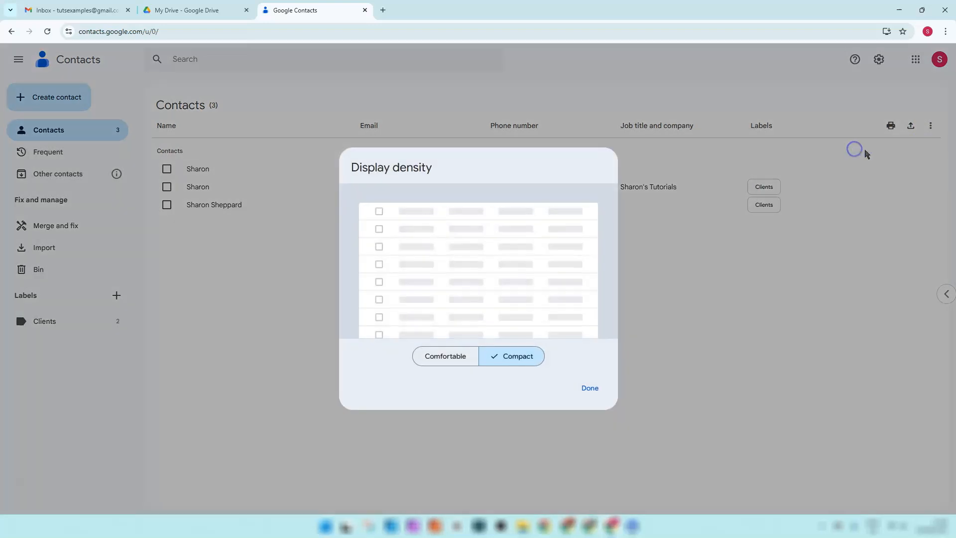
click(446, 358)
click(589, 388)
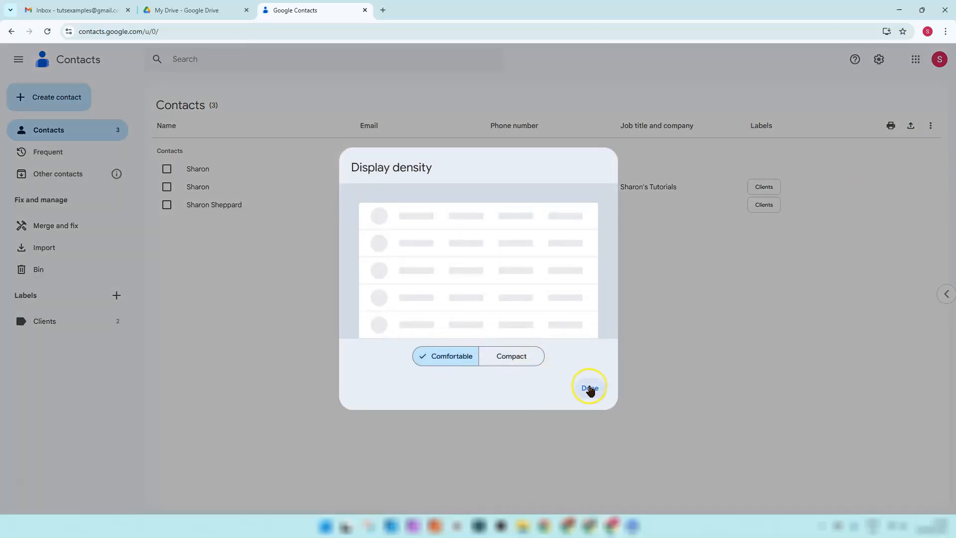
Reorder the contact list columns so Labels comes directly after Name, and replace the Phone number column with Address
click(931, 125)
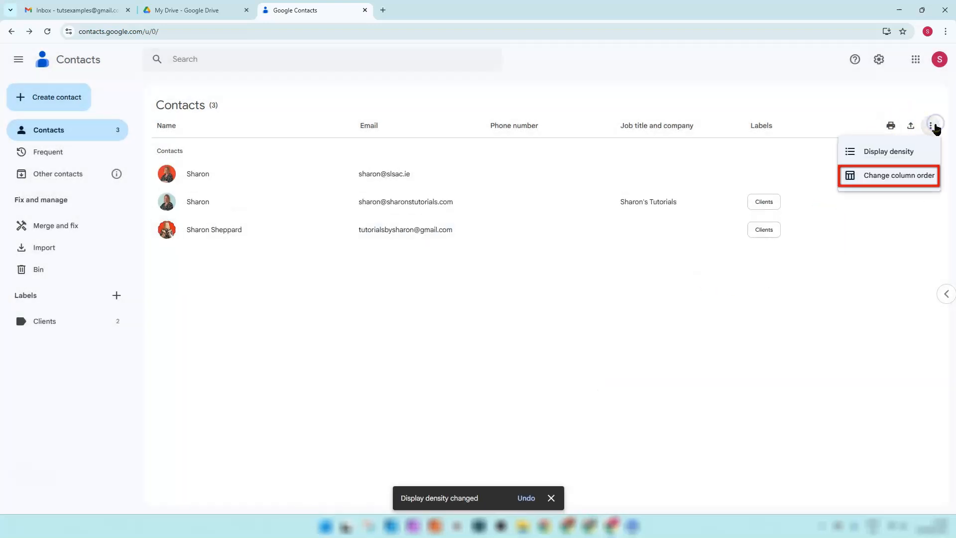
click(896, 179)
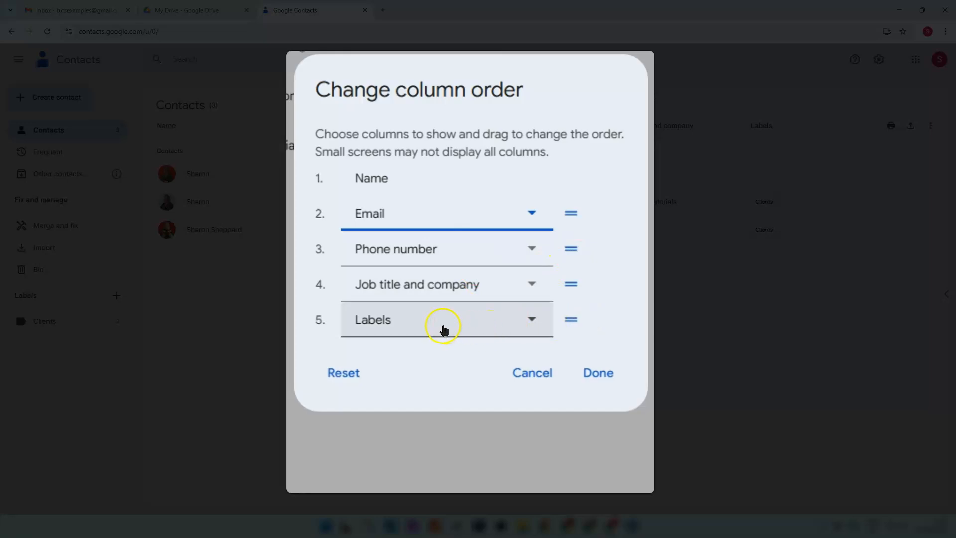
drag(451, 330, 445, 221)
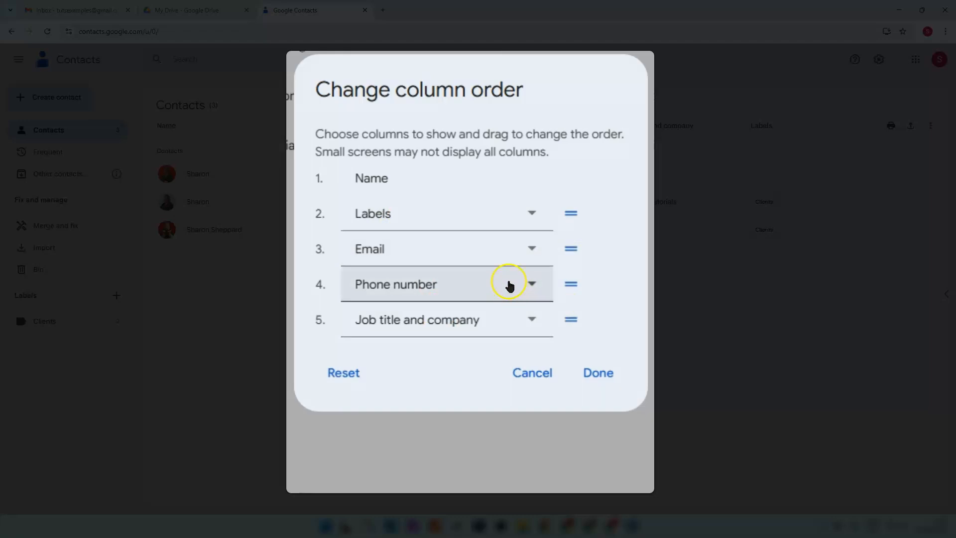
click(534, 285)
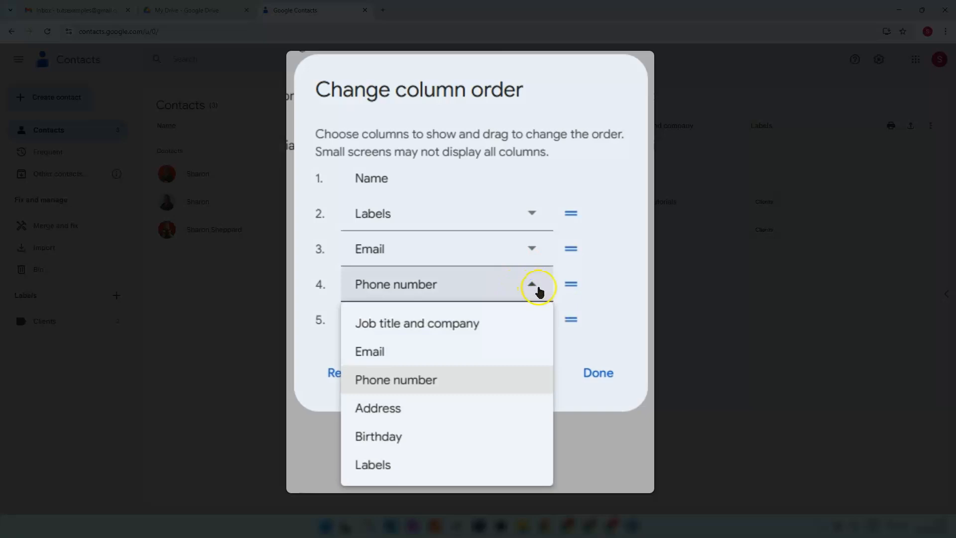
click(379, 408)
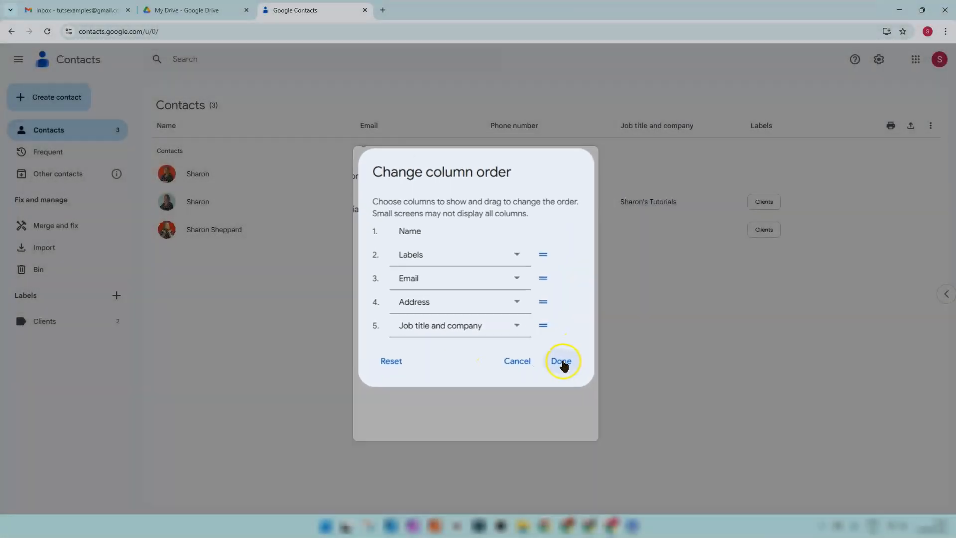
click(562, 362)
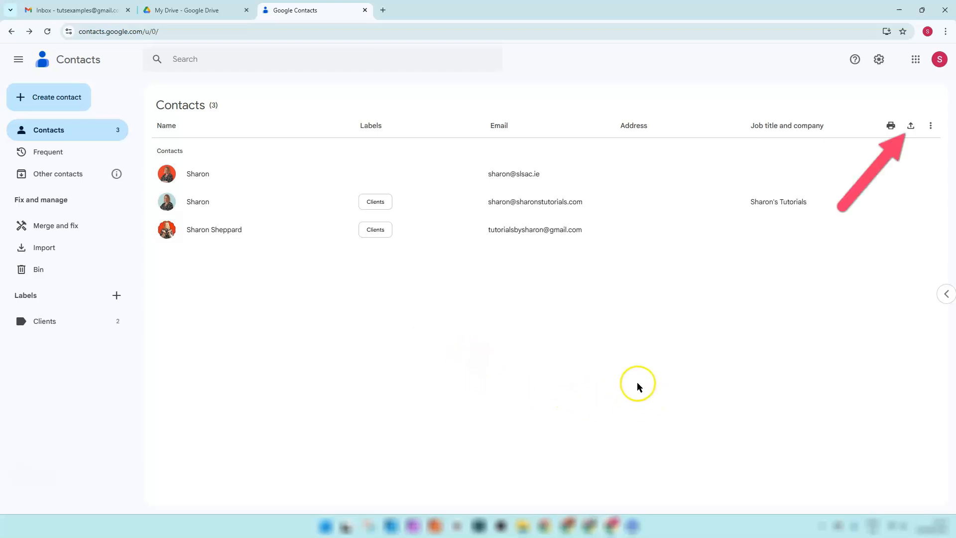
Export all the contacts in the Contacts group as a Google CSV file
click(911, 128)
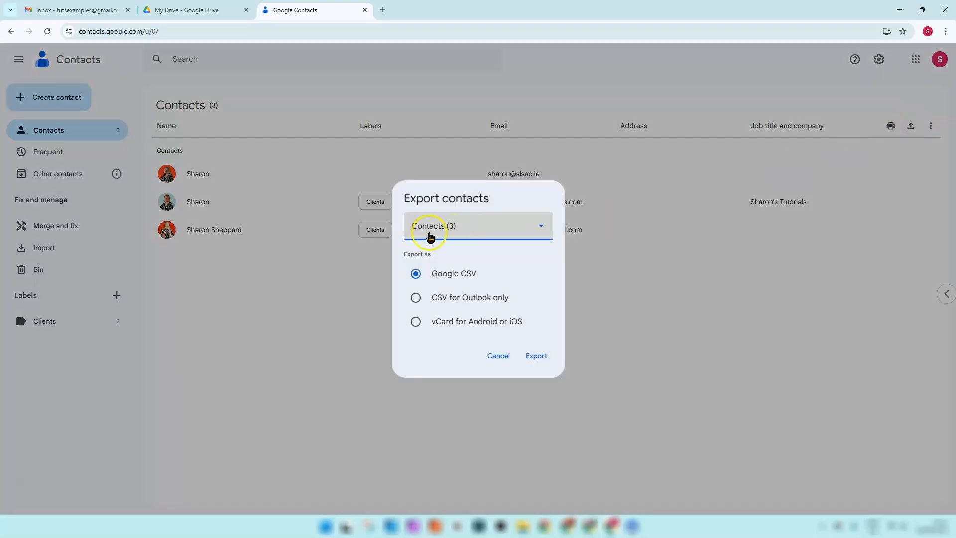
click(519, 224)
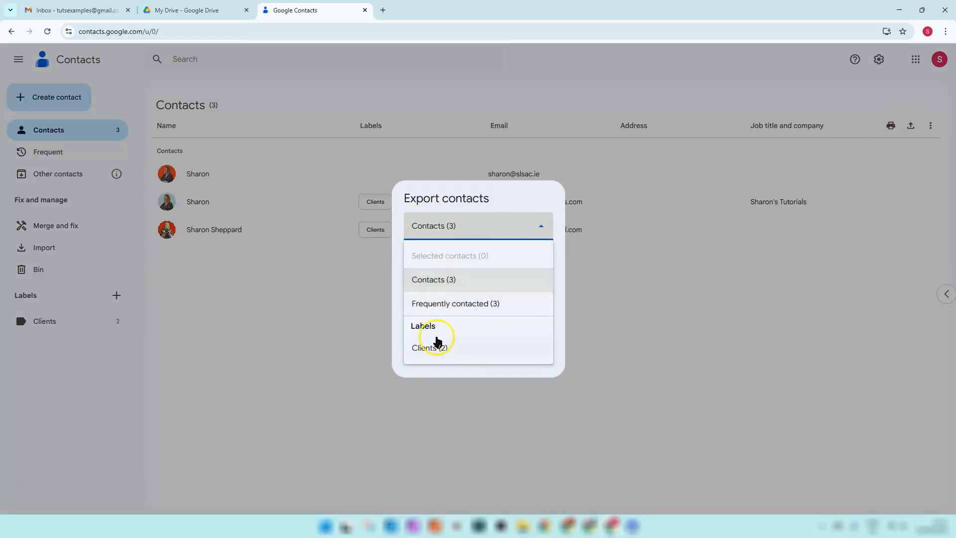
click(447, 281)
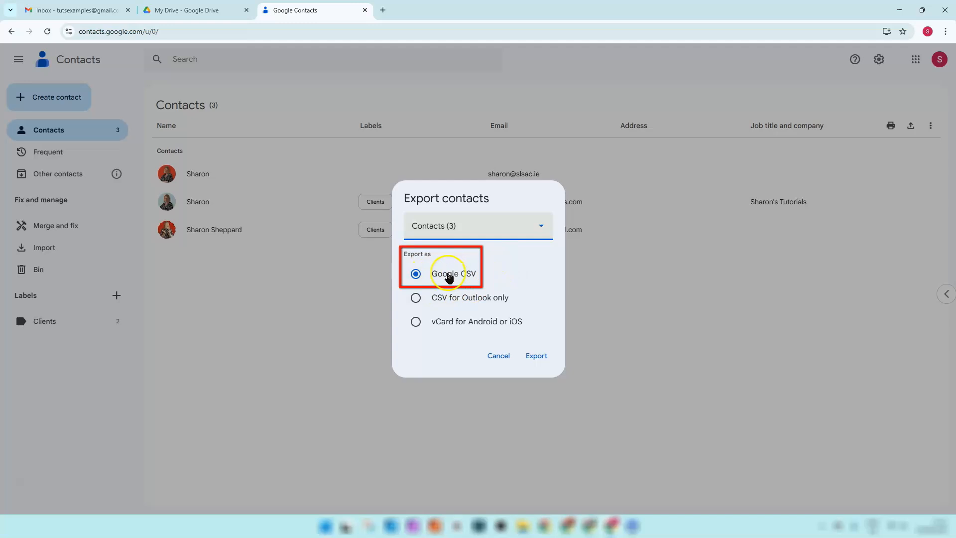
click(541, 356)
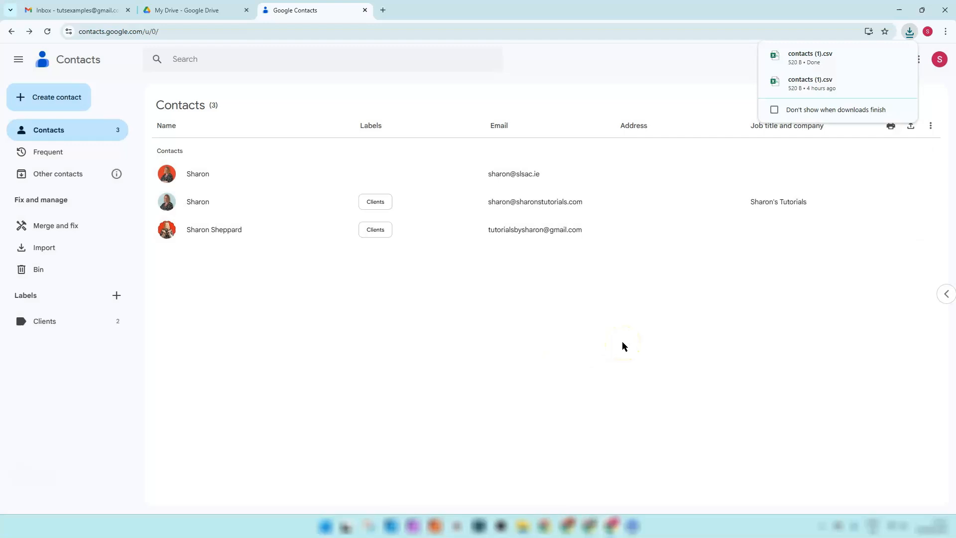
click(571, 322)
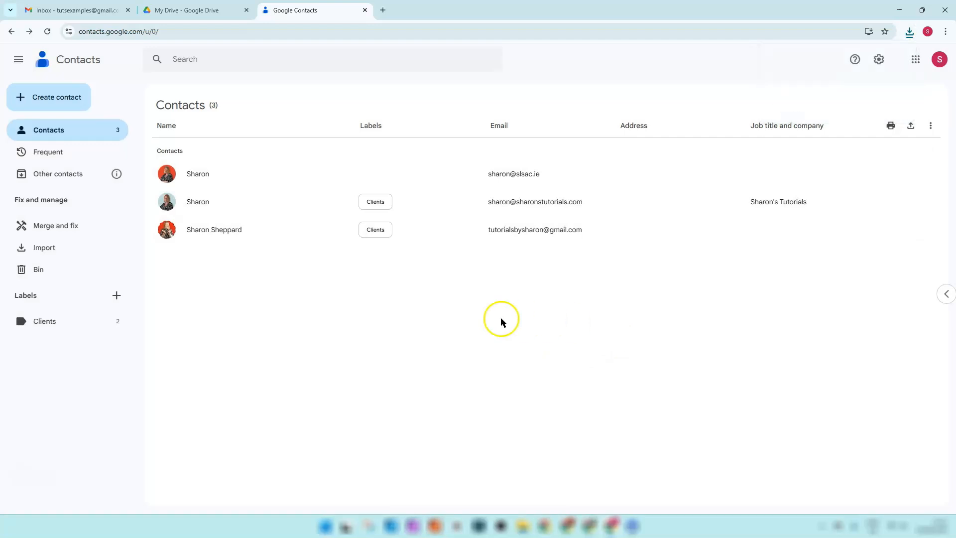
Switch to Google Drive and upload the exported contacts (1) file from the Downloads folder to My Drive
click(194, 11)
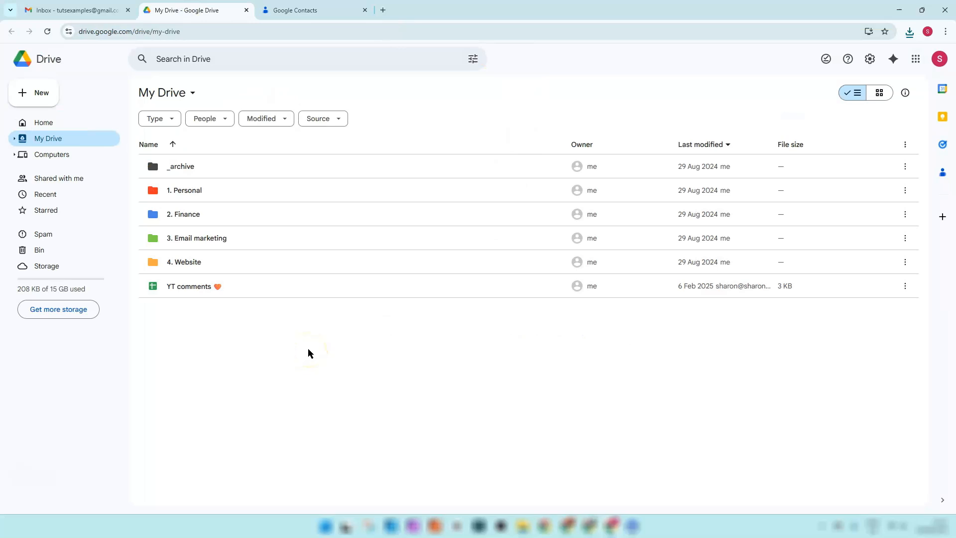
click(523, 526)
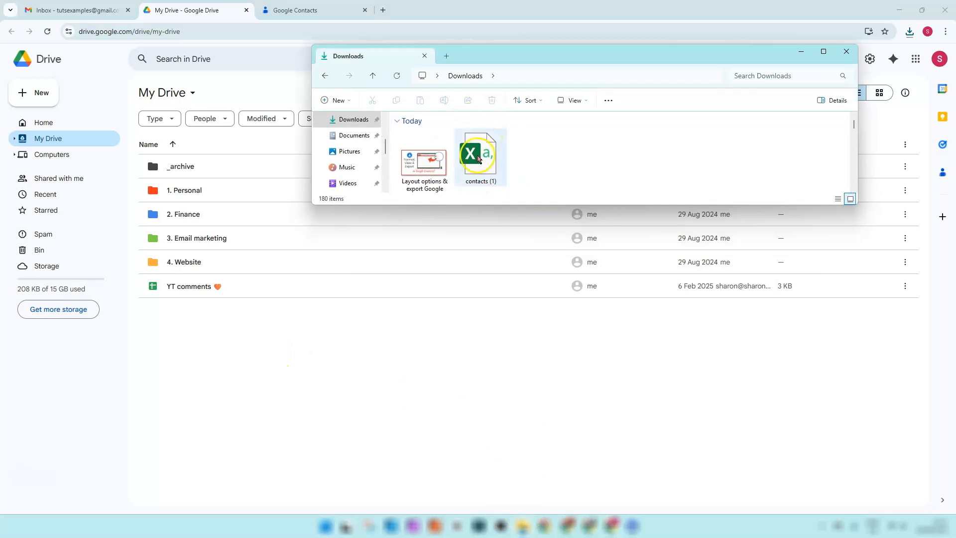
drag(480, 155, 256, 406)
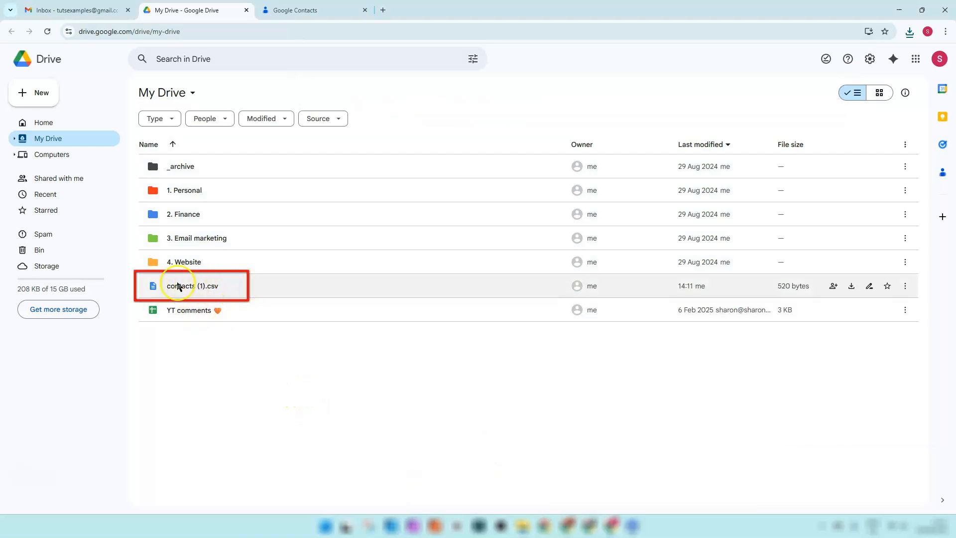
Open the uploaded contacts (1).csv file with Google Sheets
right_click(411, 293)
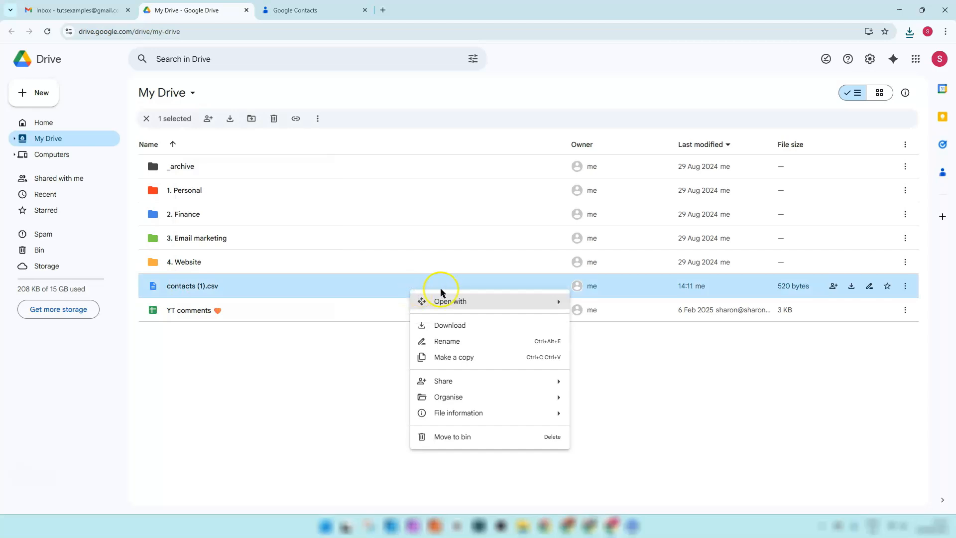
mouse_move(453, 301)
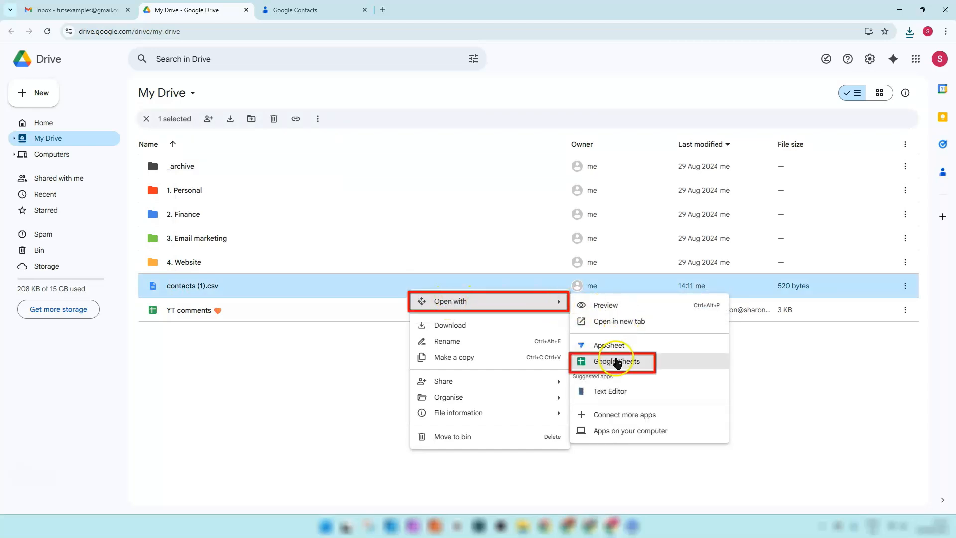
click(635, 361)
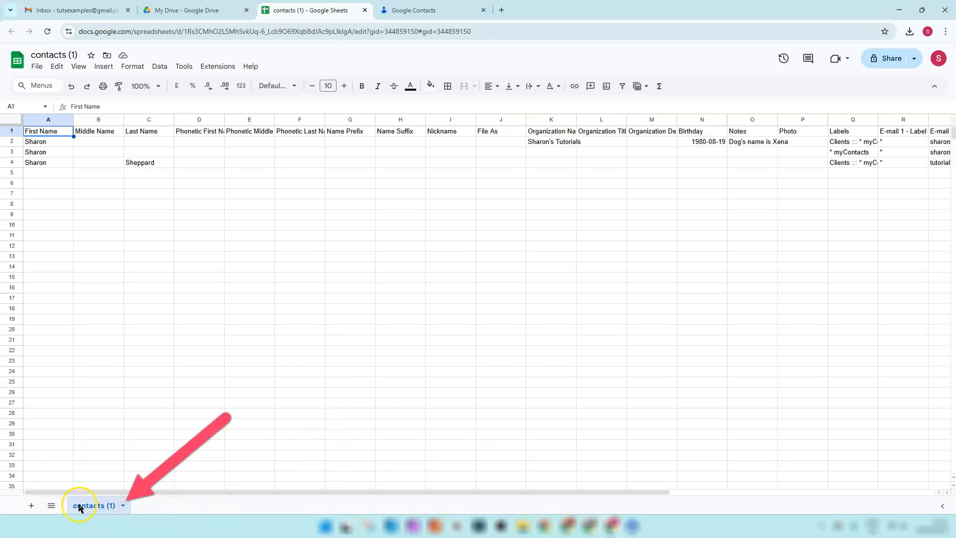
Duplicate the contacts (1) sheet and rename the source sheet as Original
click(122, 505)
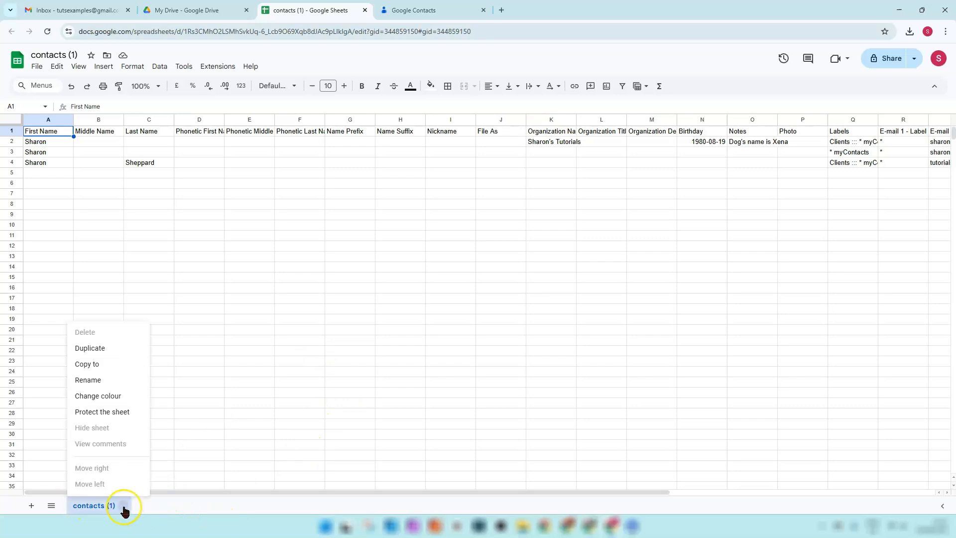
click(97, 349)
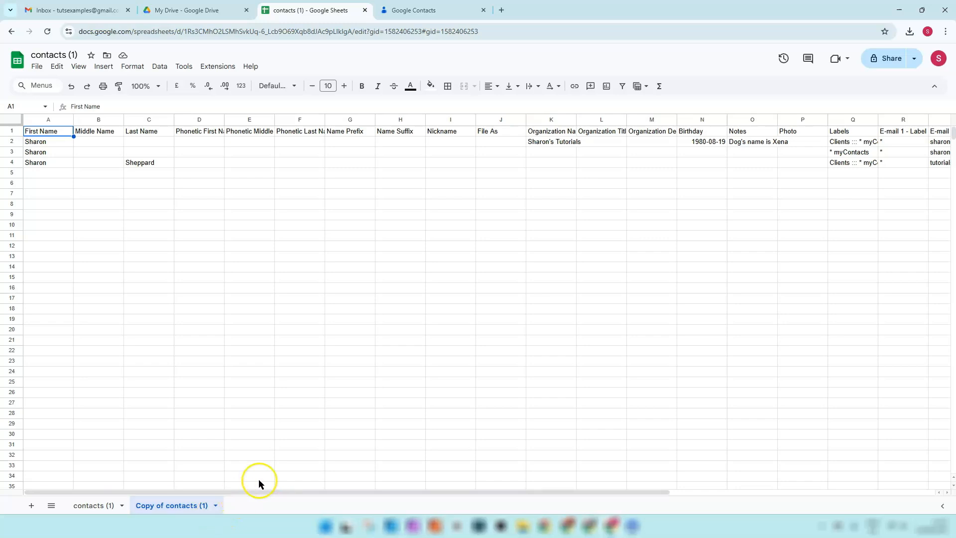
double_click(84, 506)
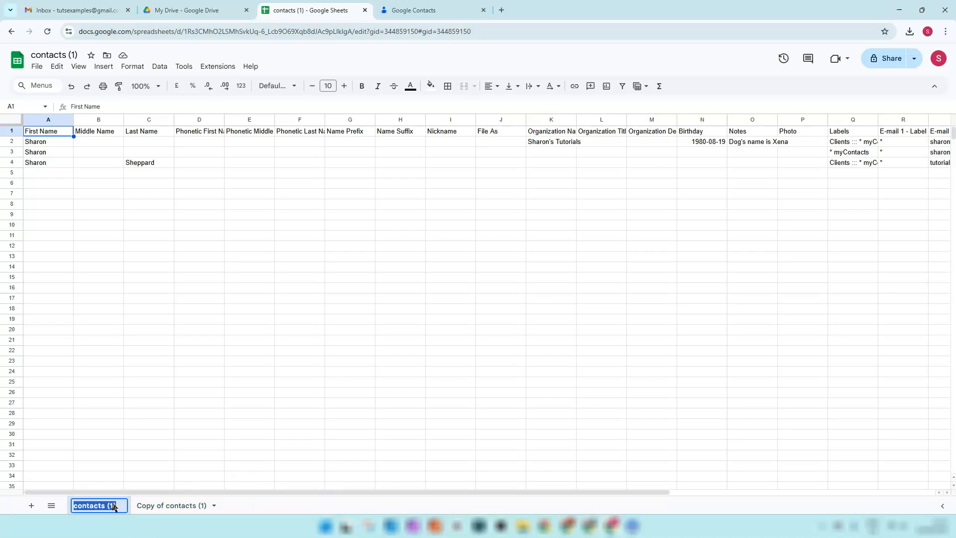
text(Original)
key(Return)
Change the tab colour of the Original sheet to red
click(94, 508)
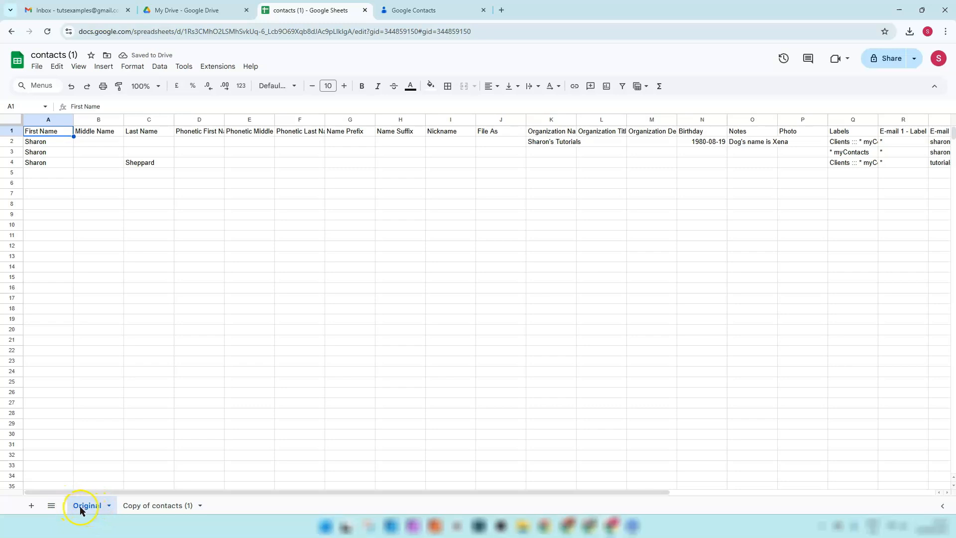
click(109, 509)
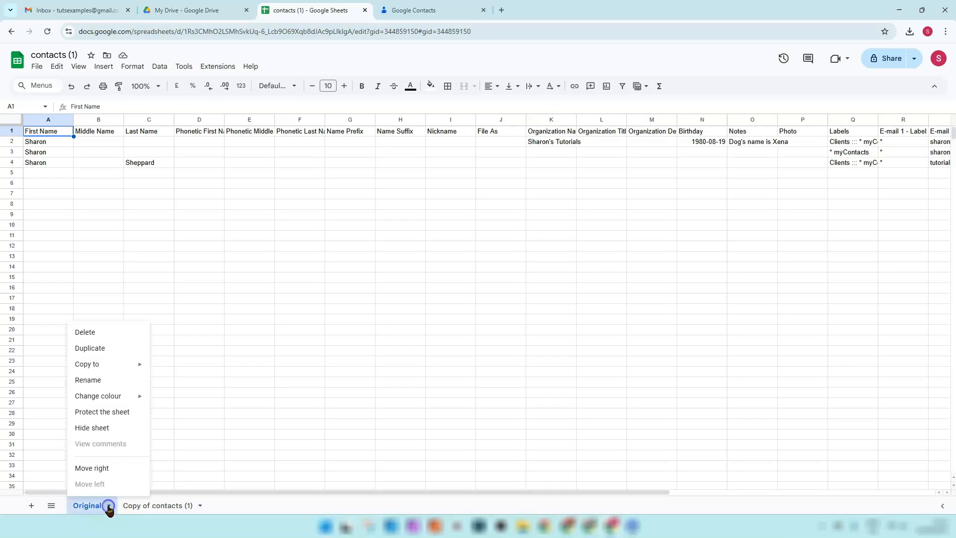
click(97, 397)
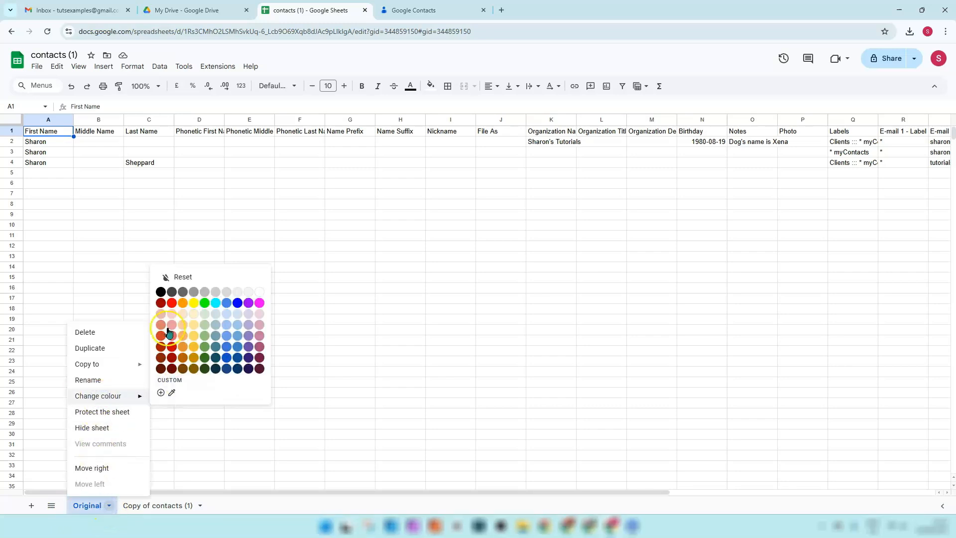
click(172, 303)
Rename the duplicated sheet as Copy and select cell B2 in it
click(161, 513)
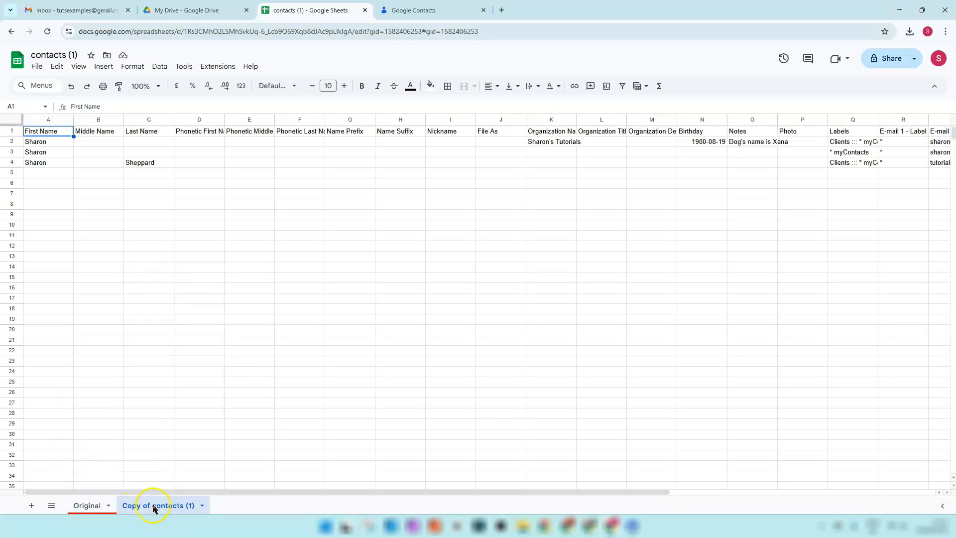
double_click(155, 508)
click(143, 507)
key(shift+End)
key(Delete)
click(260, 511)
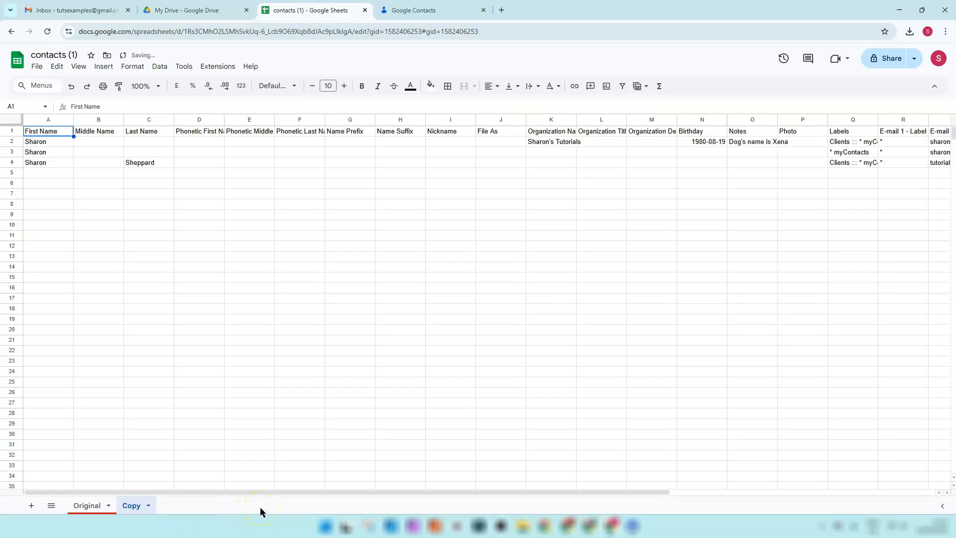
click(135, 509)
click(109, 144)
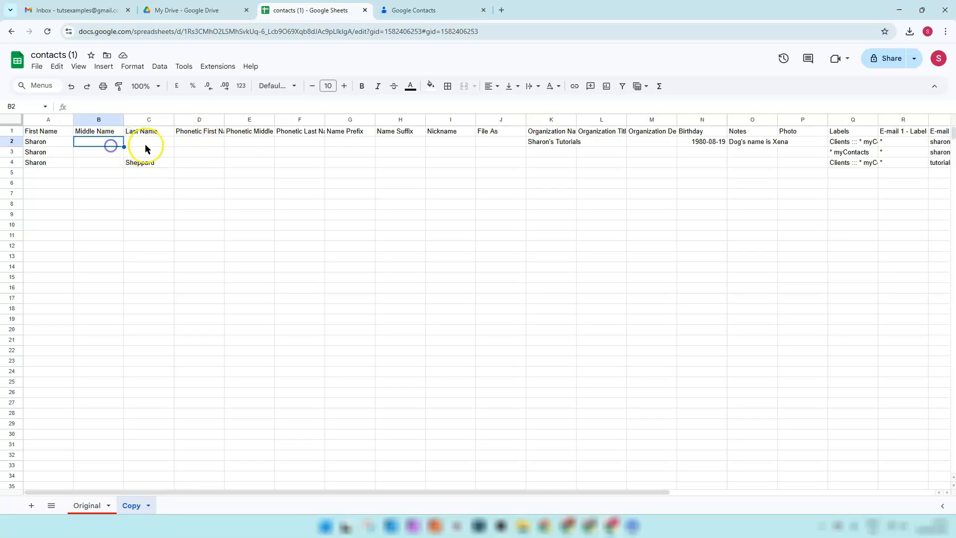
Convert the contact data on the Copy sheet to a table
click(135, 63)
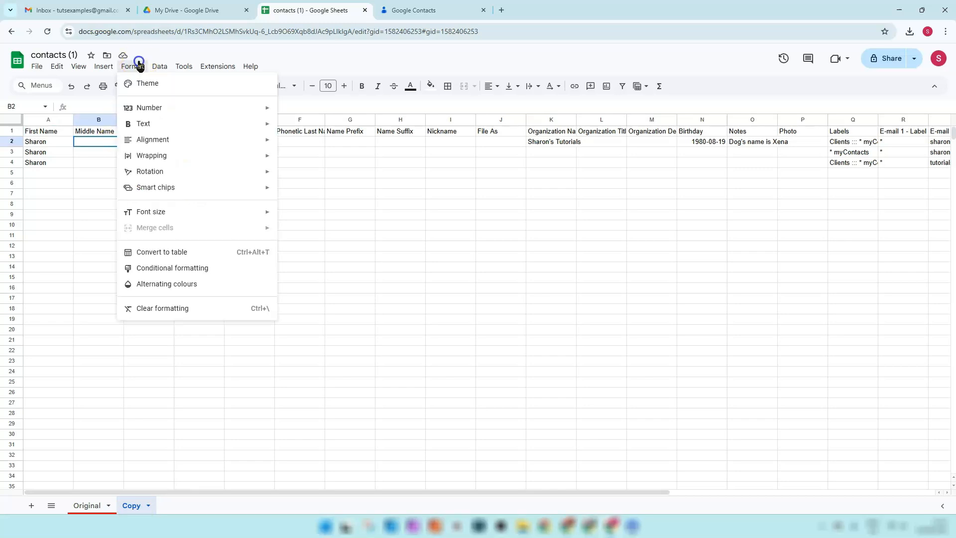
click(168, 252)
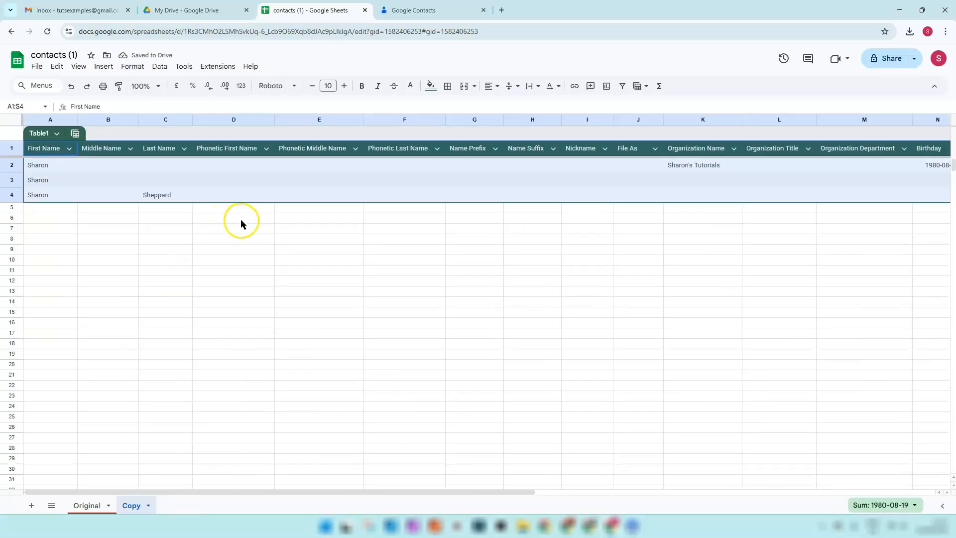
click(241, 219)
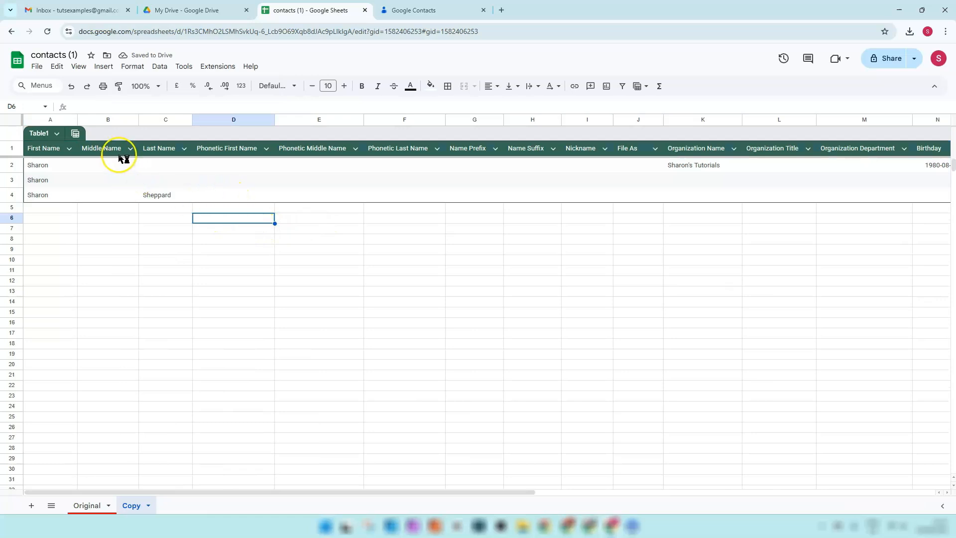
View the column type options for the table's First Name column
click(70, 149)
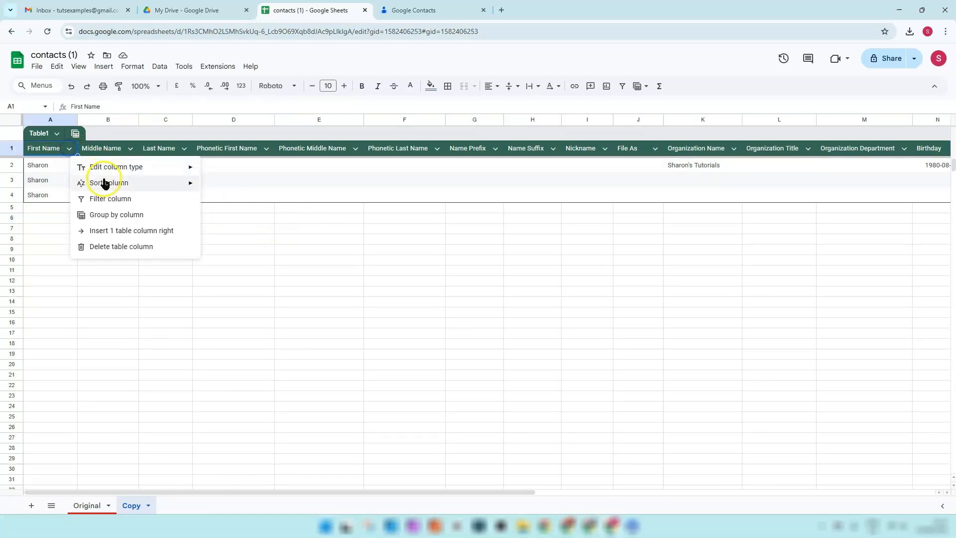
mouse_move(101, 170)
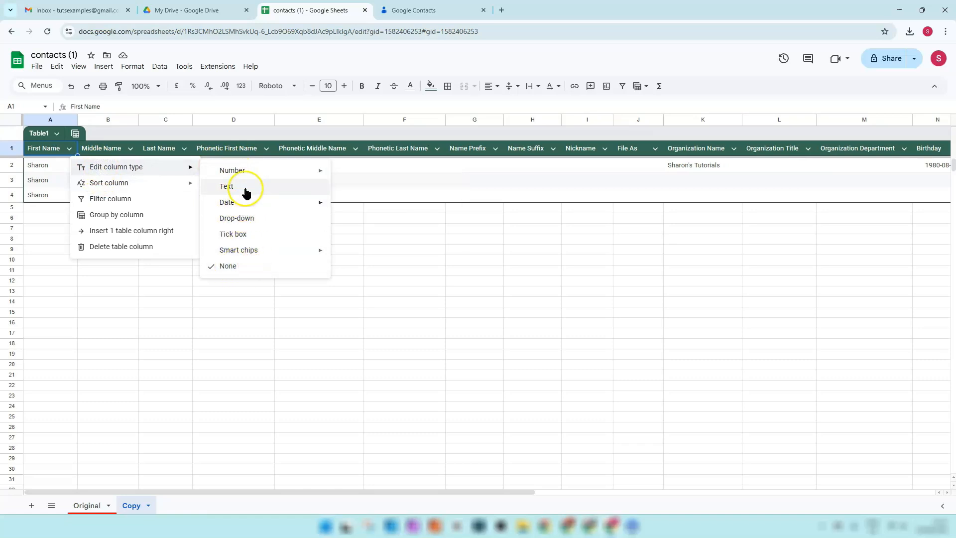
click(473, 228)
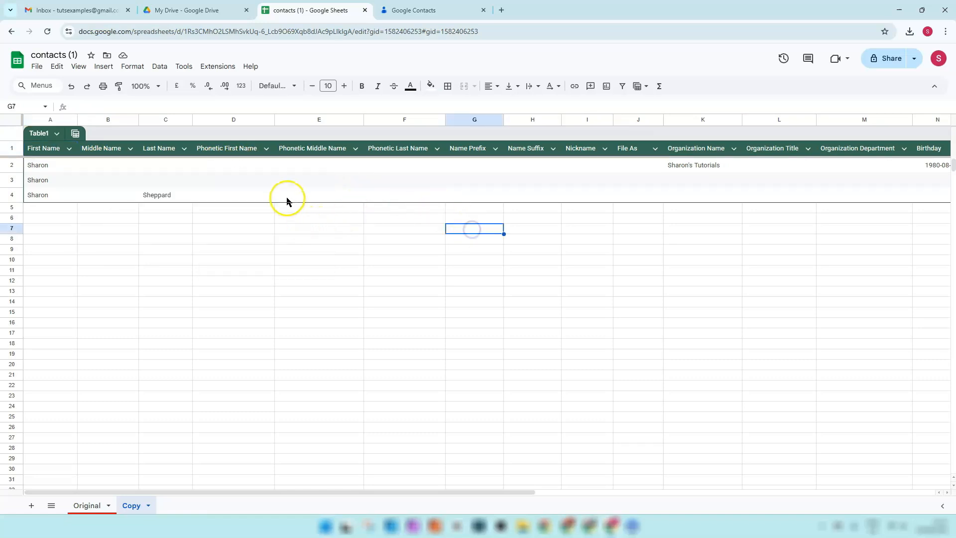
Hide the Middle Name column and columns D to J, from Phonetic First Name through File As
click(108, 118)
right_click(107, 118)
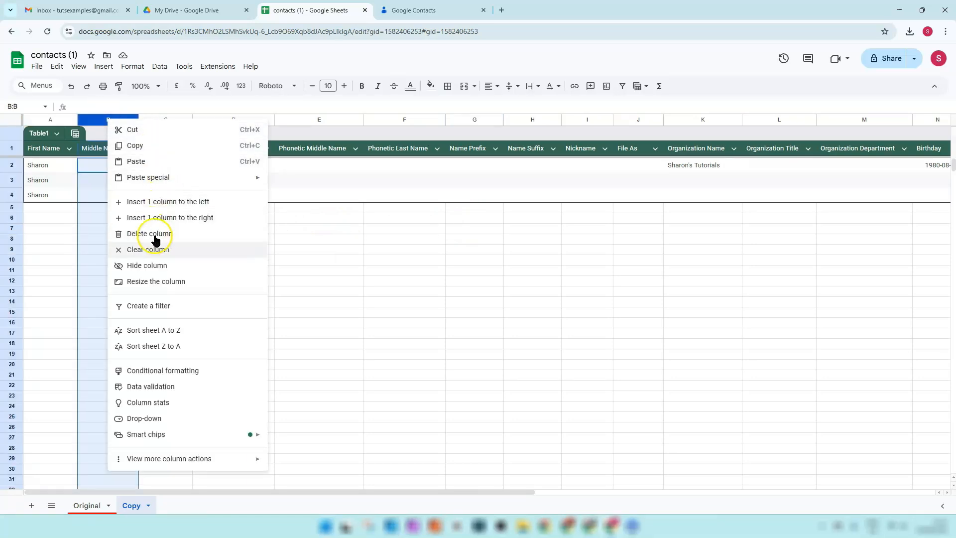
click(165, 265)
click(167, 119)
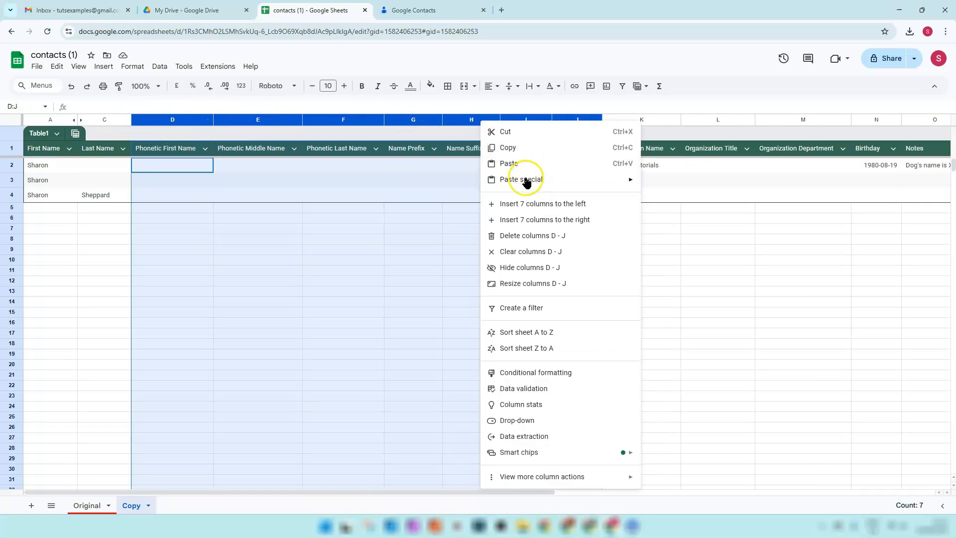
click(513, 270)
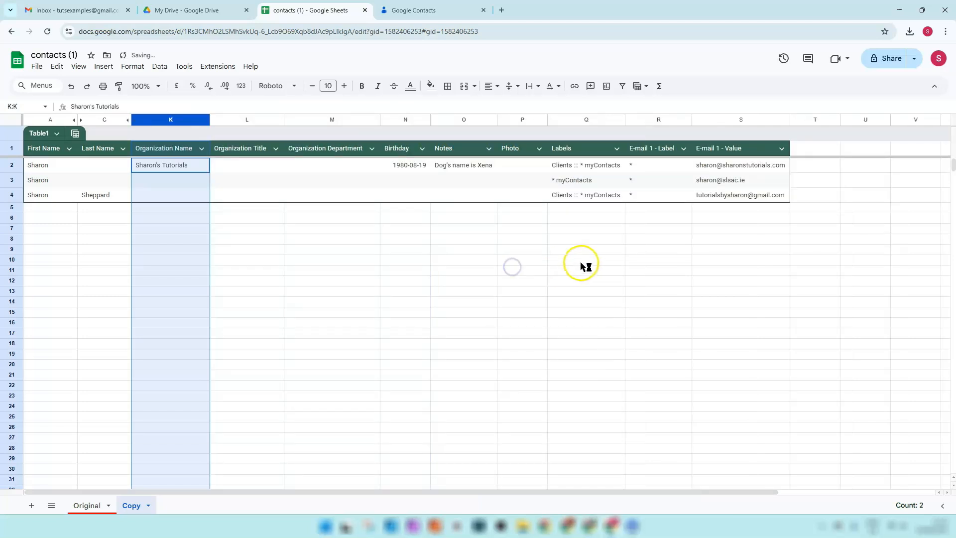
Hide the Organization Title, Organization Department and Photo columns in the table
click(288, 240)
drag(243, 119, 338, 120)
right_click(337, 120)
click(384, 269)
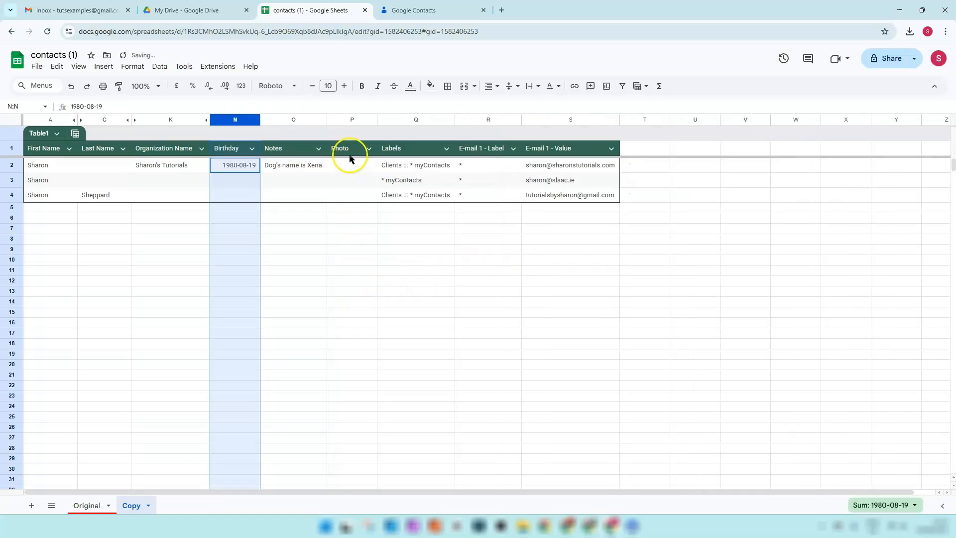
click(348, 119)
right_click(346, 120)
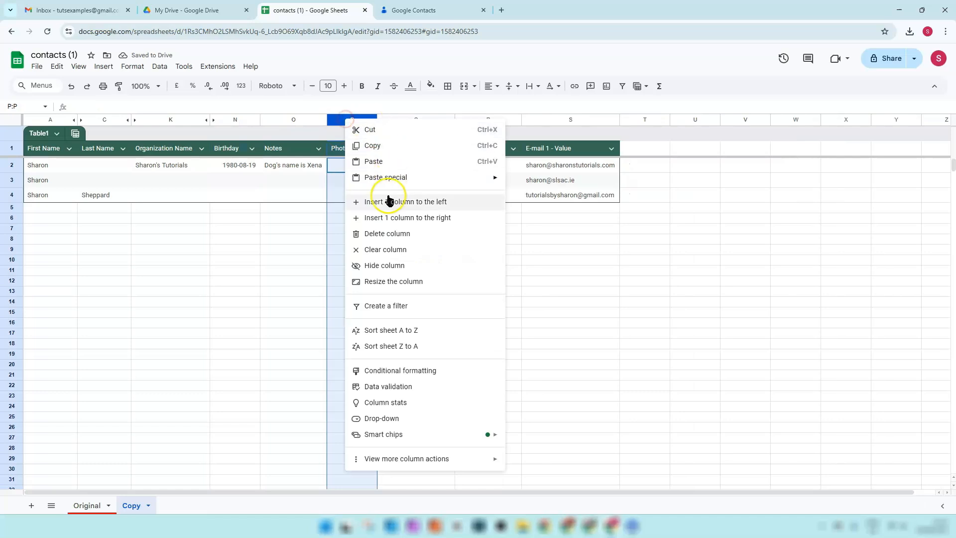
click(384, 265)
click(197, 229)
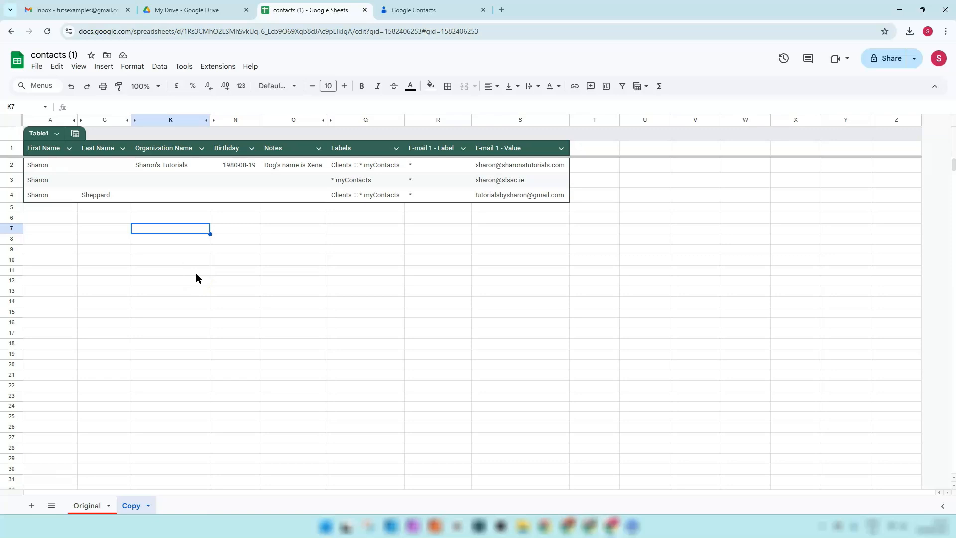
Add a new sheet after the Original sheet and rename it Importrange
click(81, 504)
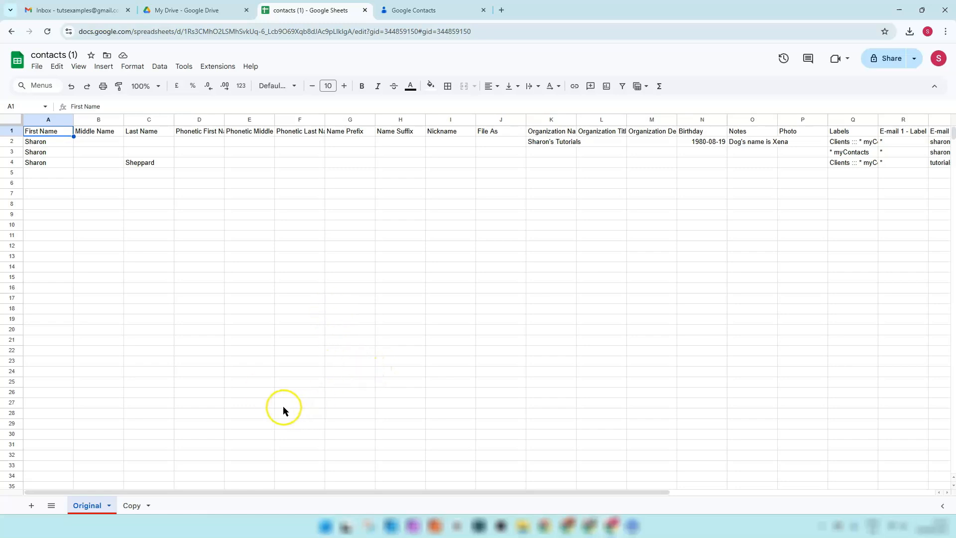
click(28, 506)
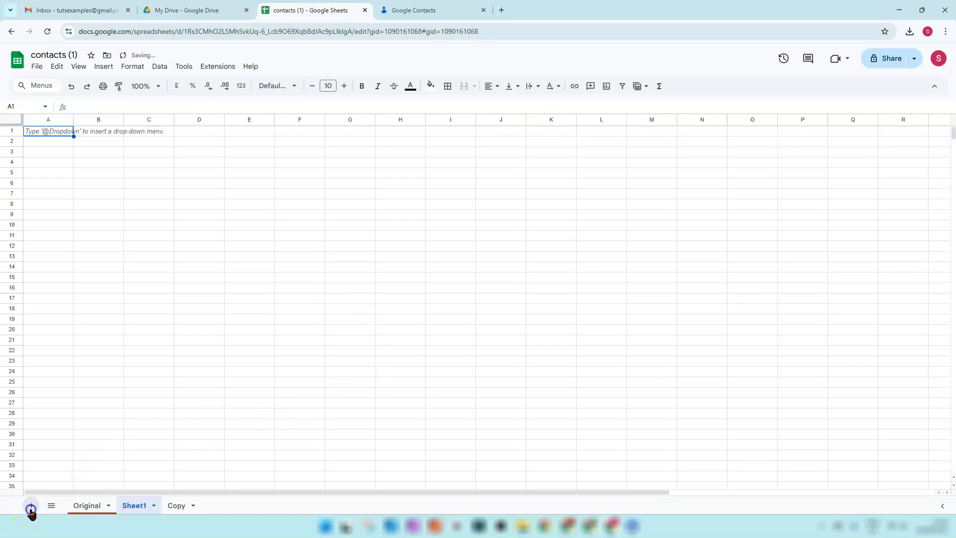
double_click(136, 507)
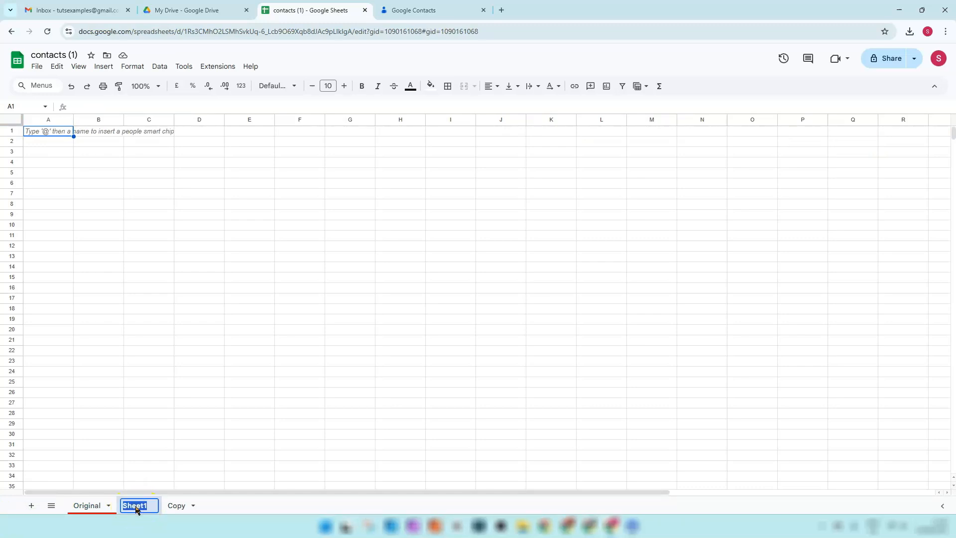
text(Importra)
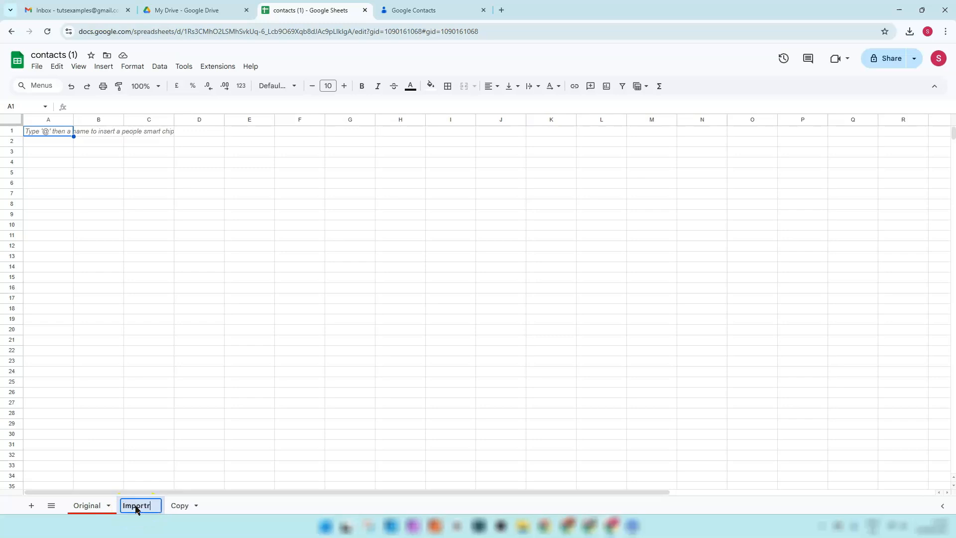
text(nge)
key(Return)
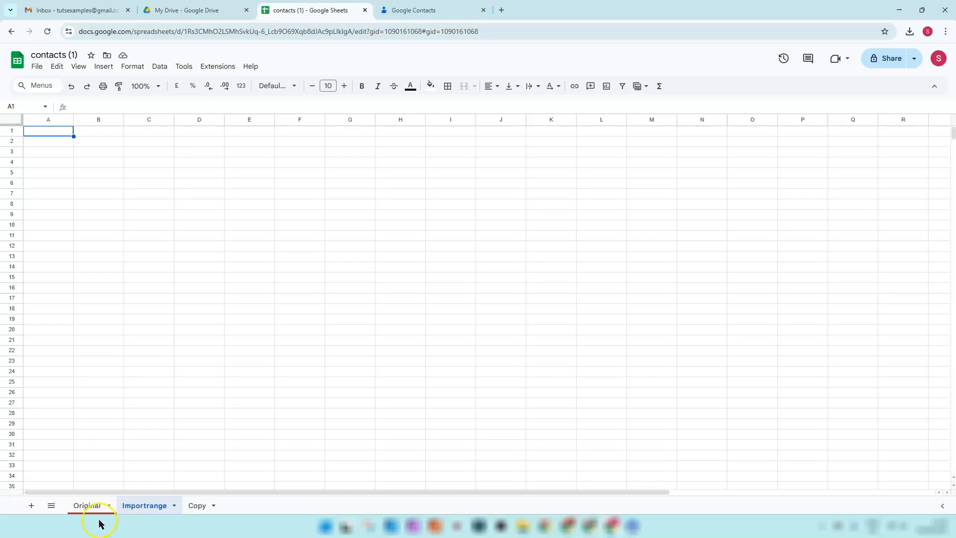
Copy the header row from the Original sheet into row 1 of the Importrange sheet
click(85, 506)
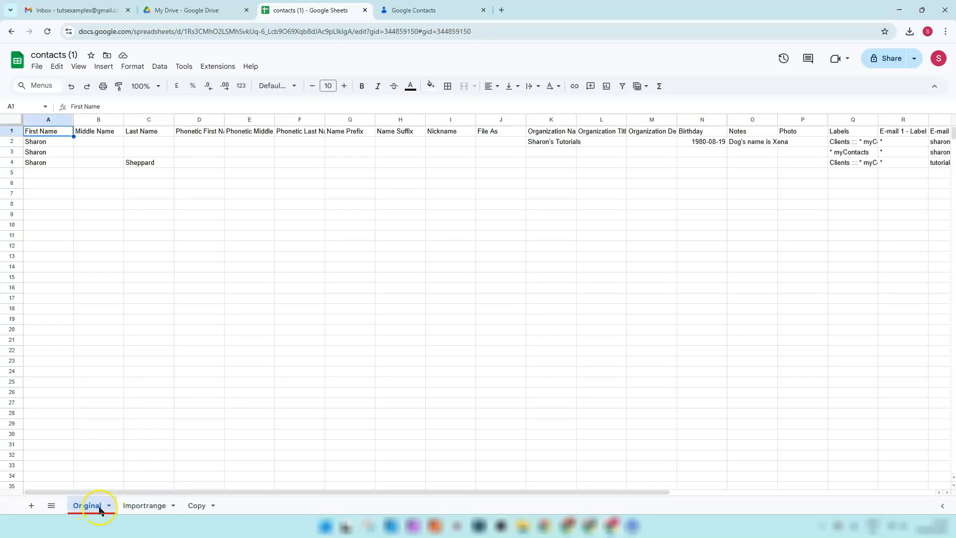
click(11, 130)
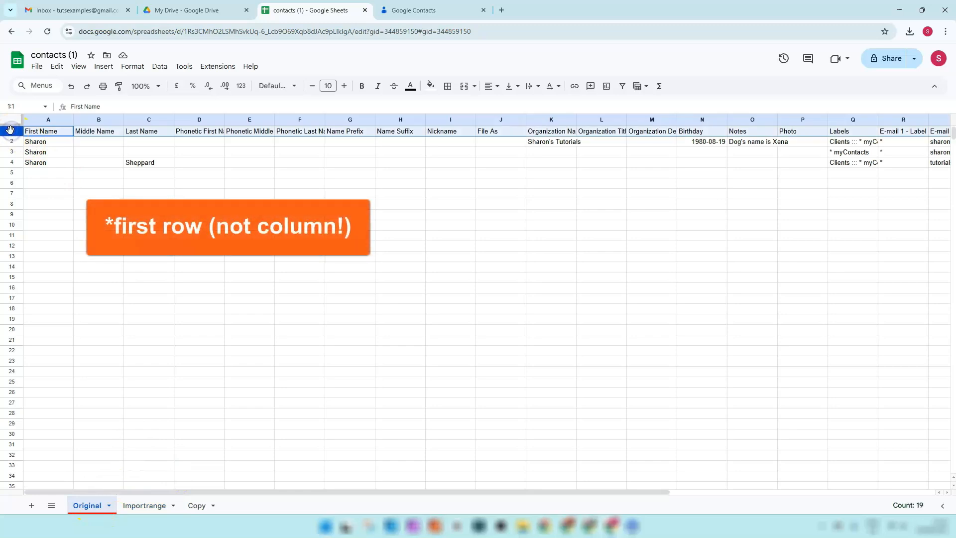
key(ctrl+c)
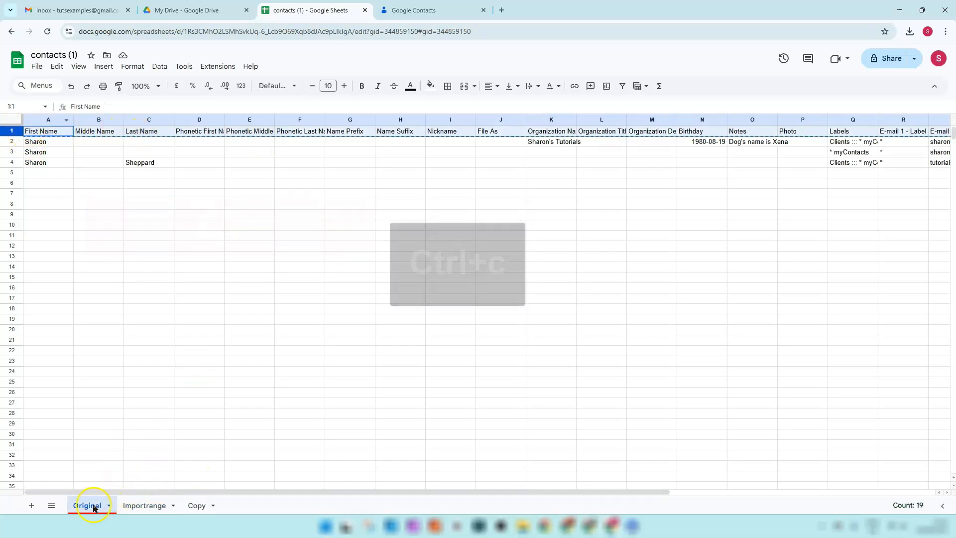
click(143, 509)
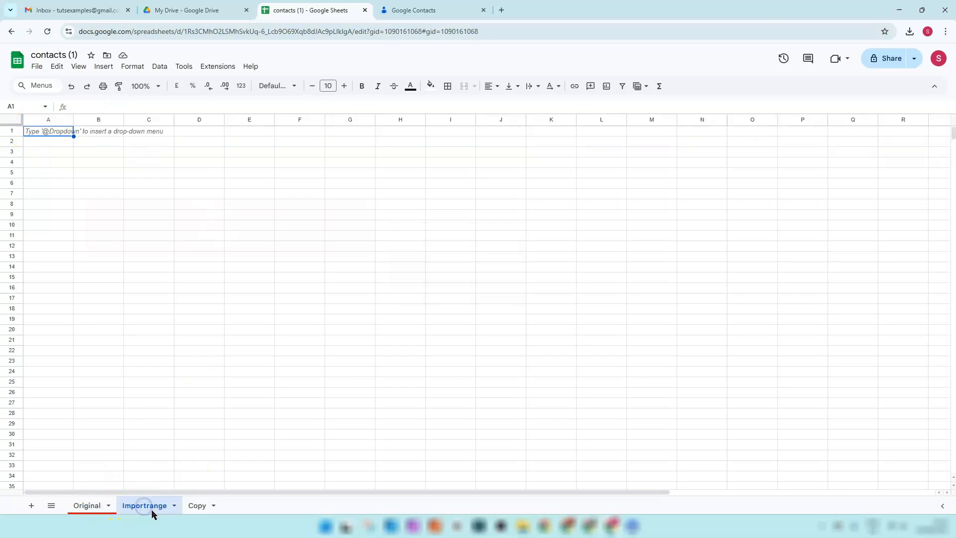
click(11, 130)
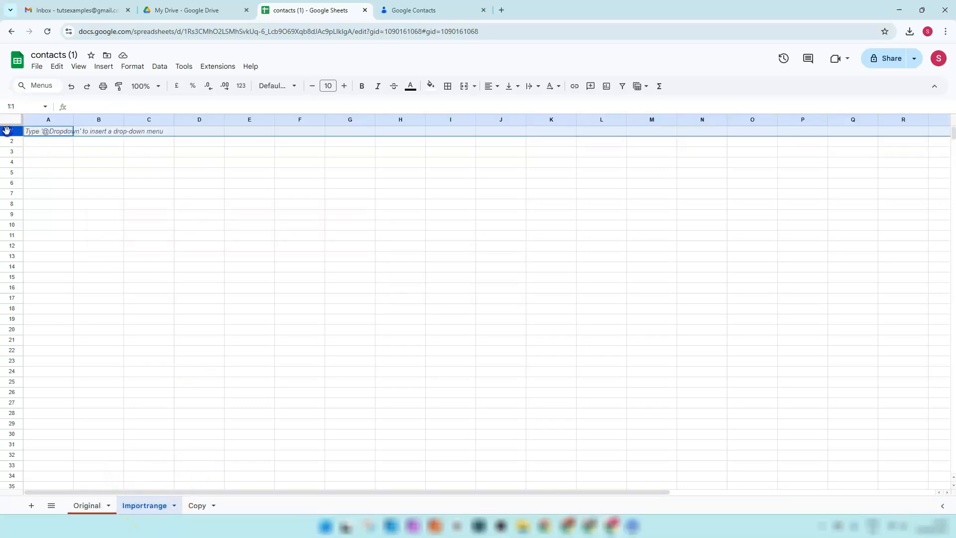
key(ctrl+v)
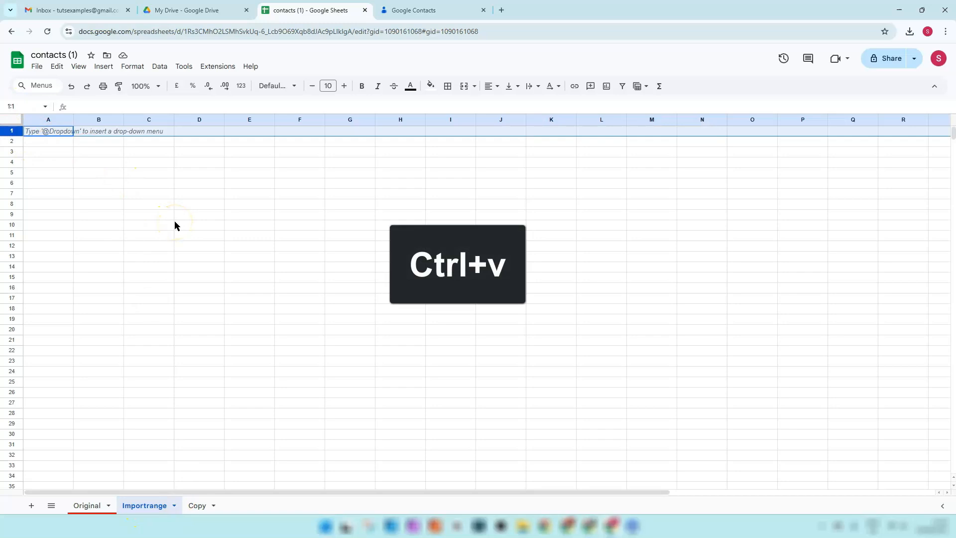
click(95, 132)
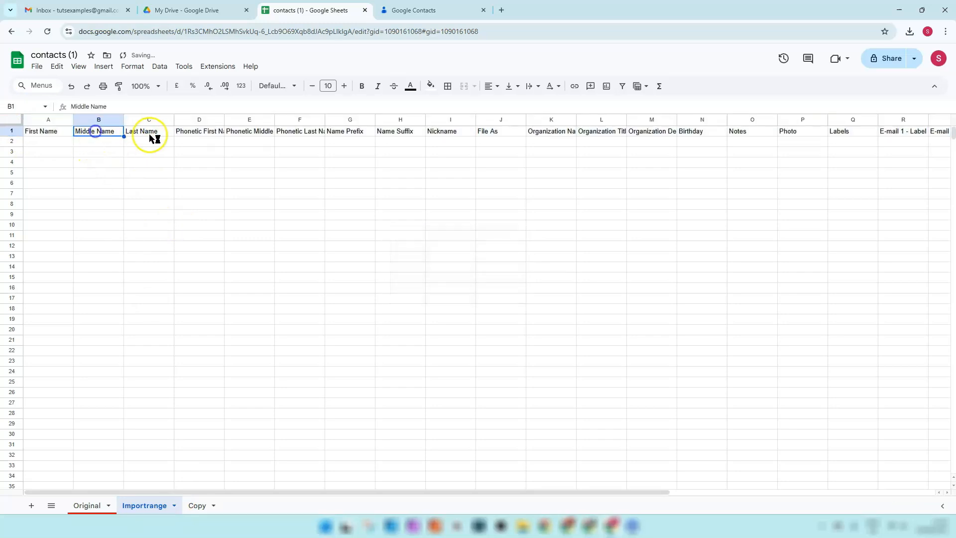
click(167, 134)
click(208, 134)
click(246, 133)
click(293, 133)
click(337, 133)
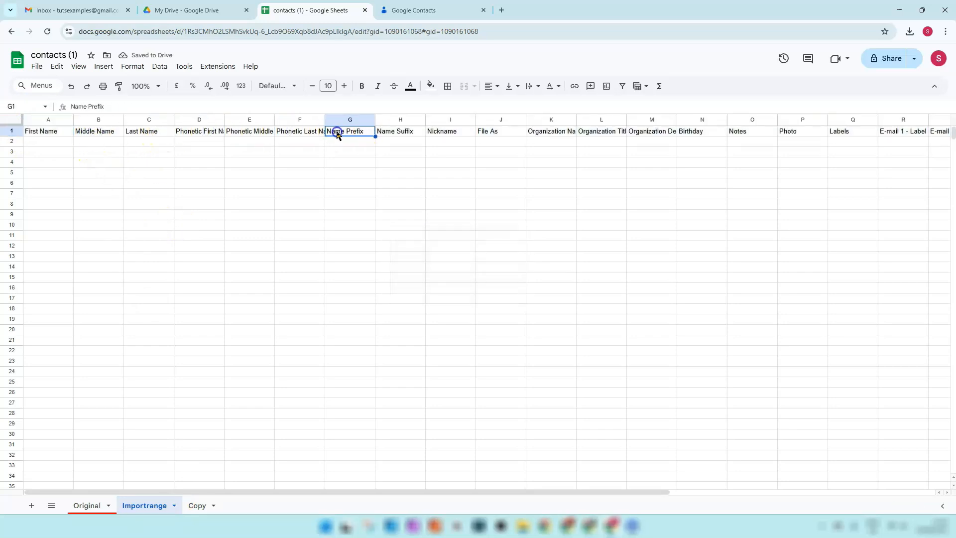
Start an IMPORTRANGE formula in cell A2 of the Importrange sheet
click(44, 141)
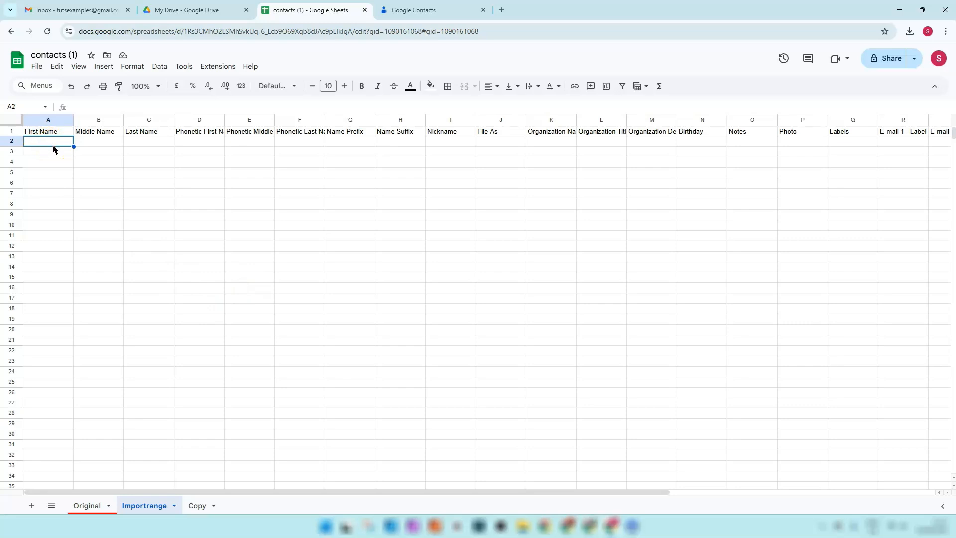
text(=i)
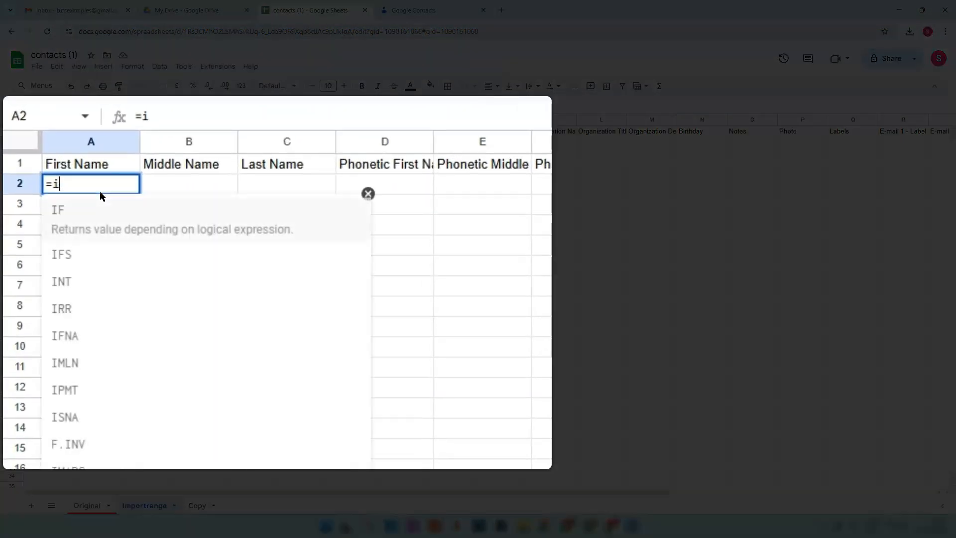
text(mportr)
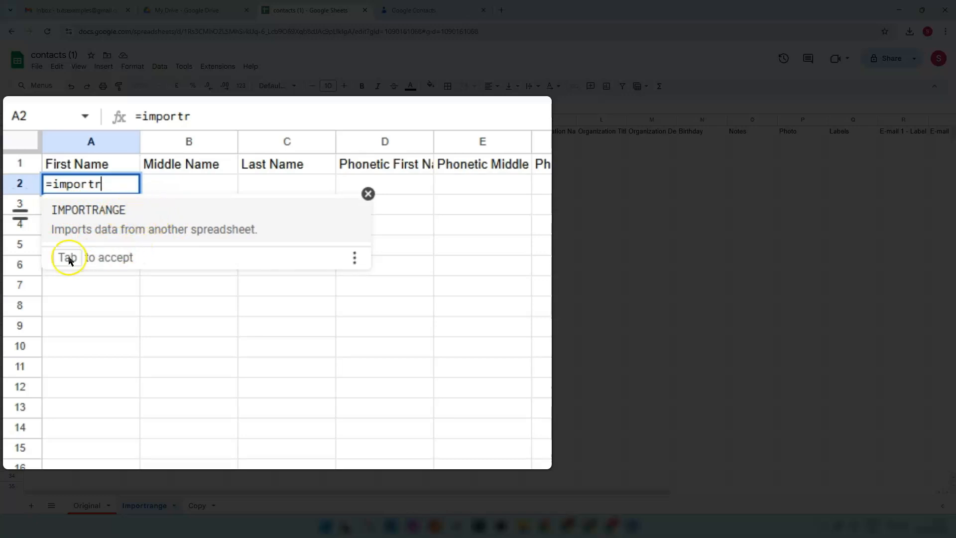
click(188, 208)
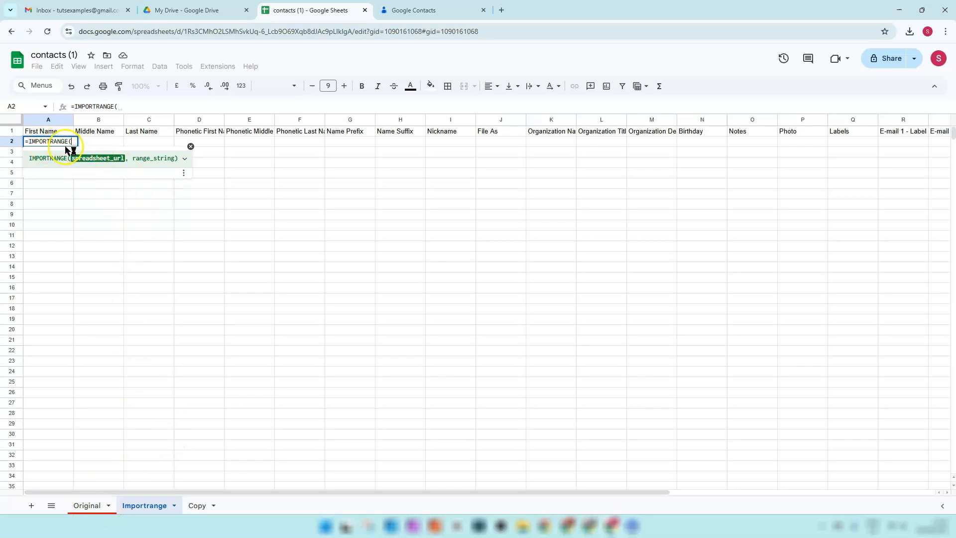
Copy the Original sheet's web address up to the slash before "edit" and return to the open formula on the Importrange sheet
click(87, 507)
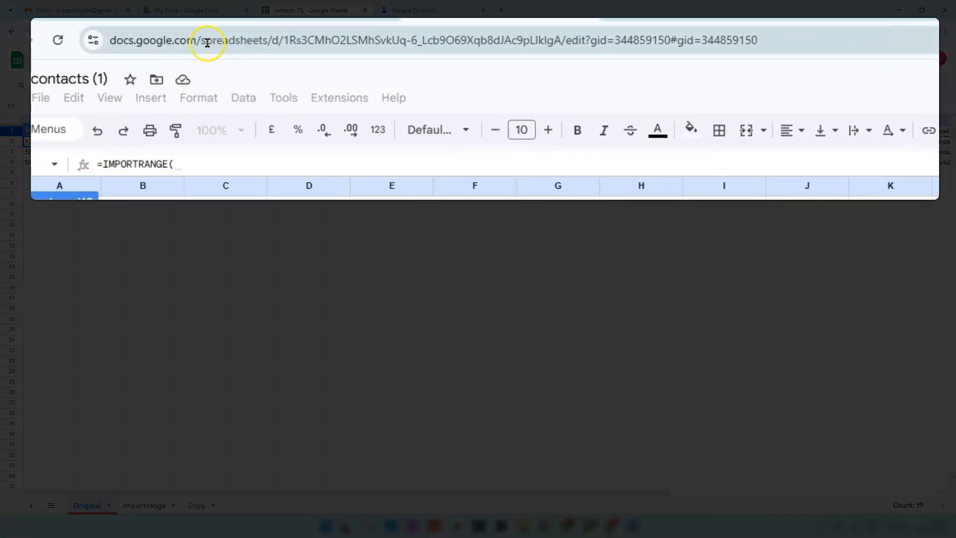
click(208, 43)
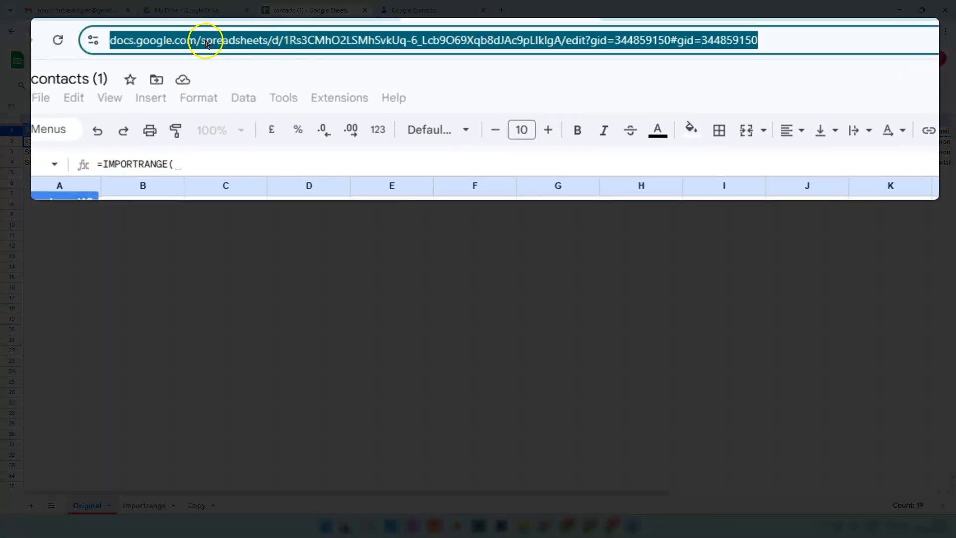
click(201, 41)
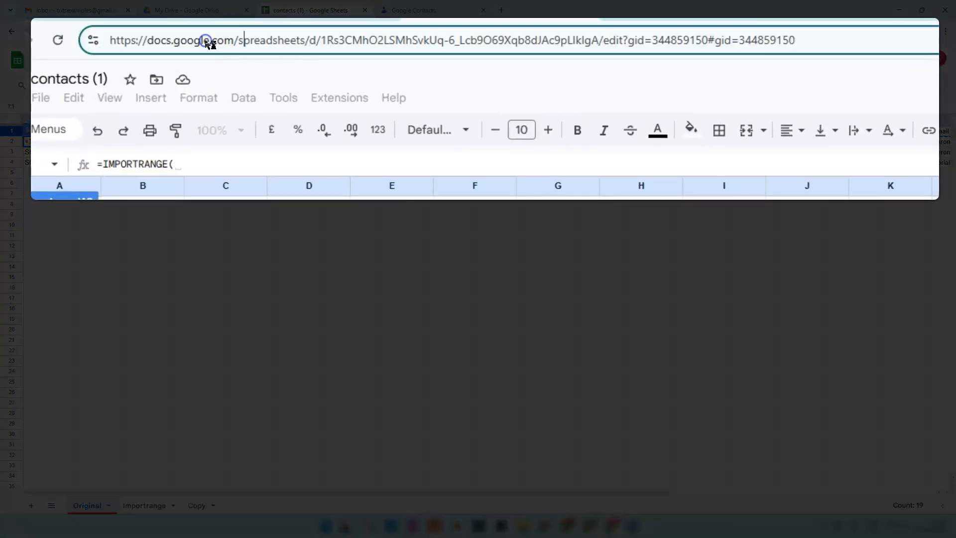
click(111, 41)
drag(113, 40, 629, 46)
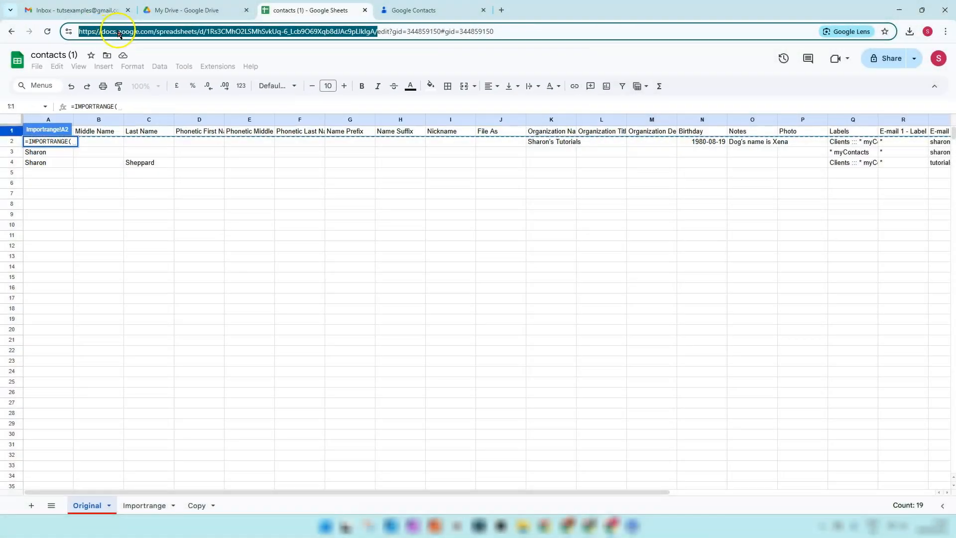
key(ctrl+c)
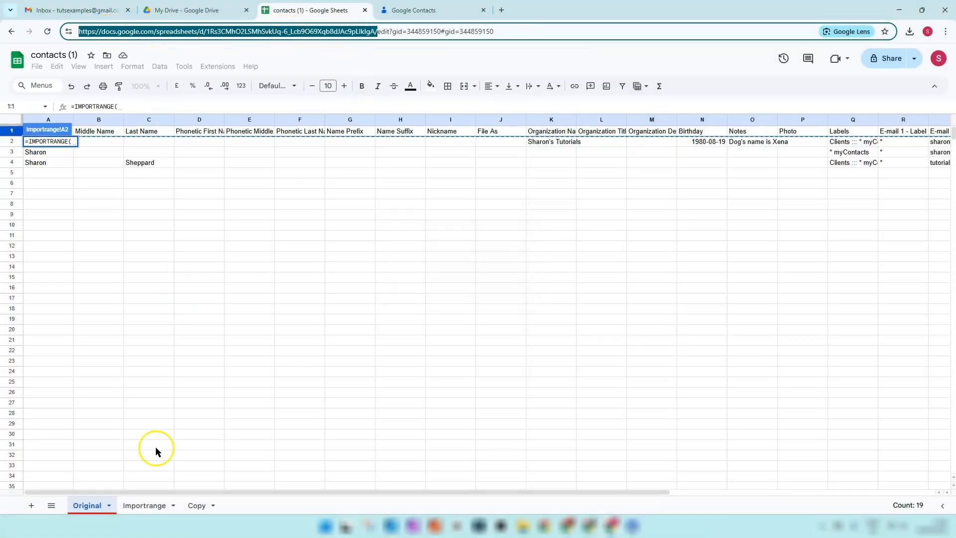
click(153, 509)
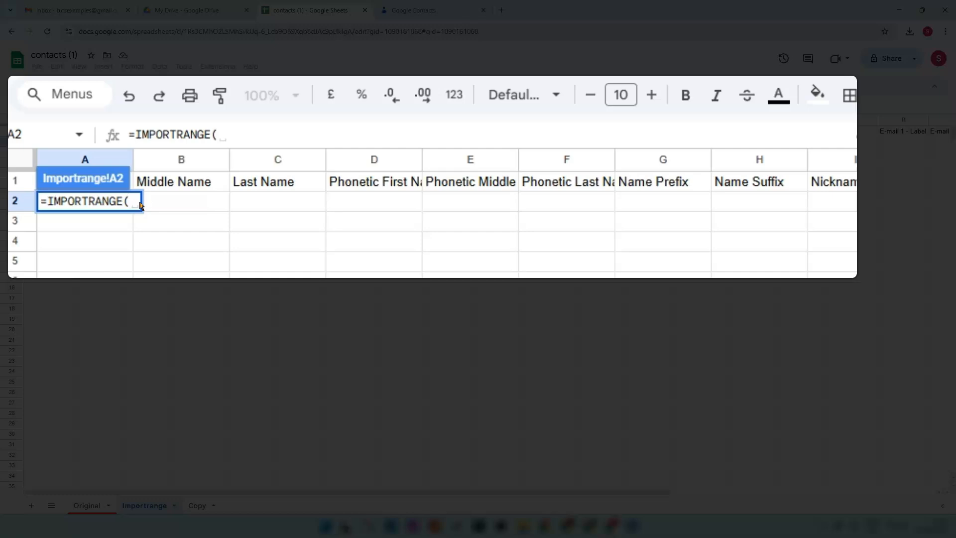
Paste the copied spreadsheet address in quotation marks as the IMPORTRANGE formula's first argument, followed by a comma
text(")
key(ctrl+v)
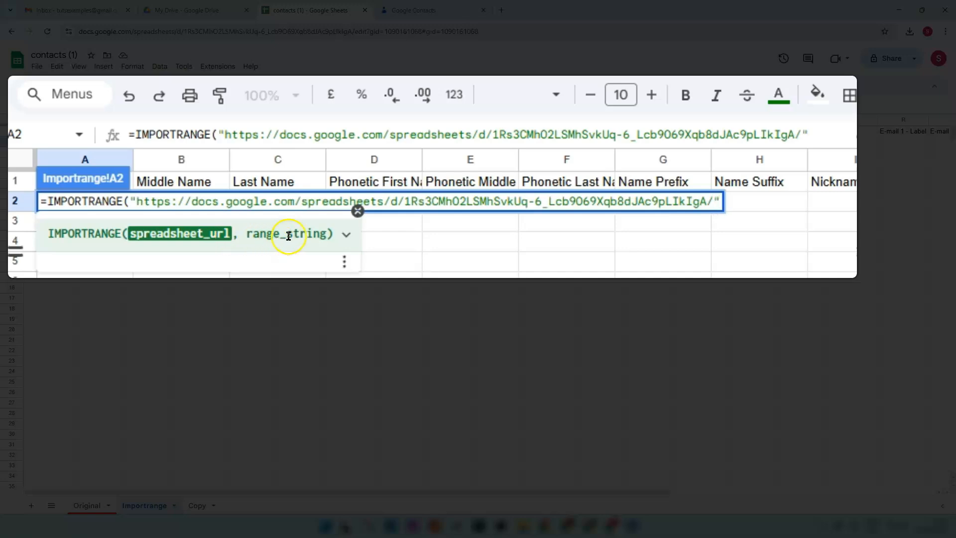
text(,)
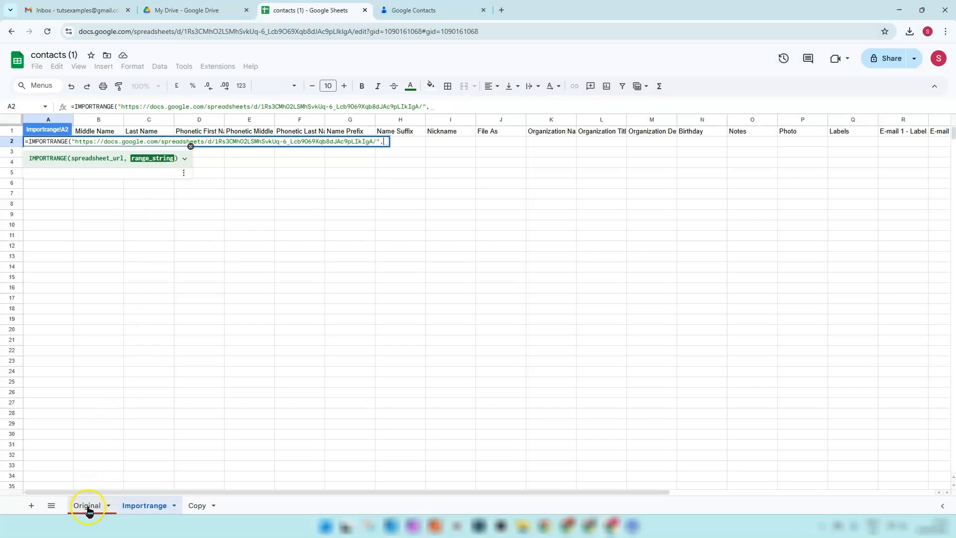
Add the open-ended range Original!A3:S as the formula's second argument, checking the last data column on the Original sheet
click(88, 507)
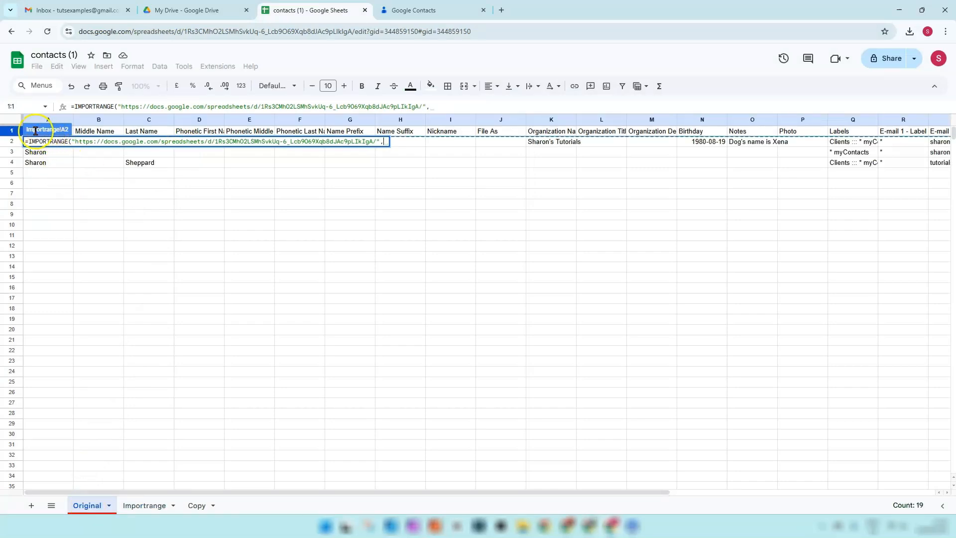
click(52, 152)
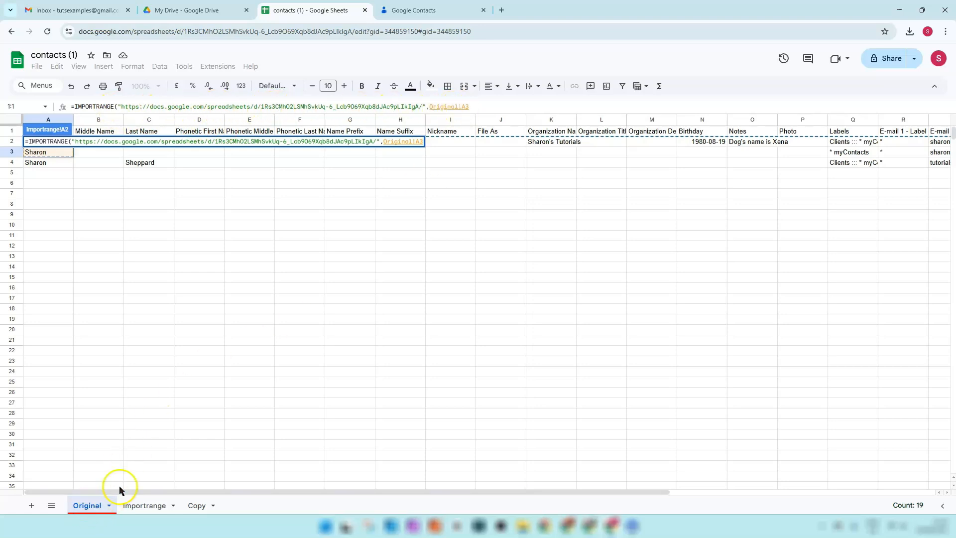
click(473, 106)
text(:)
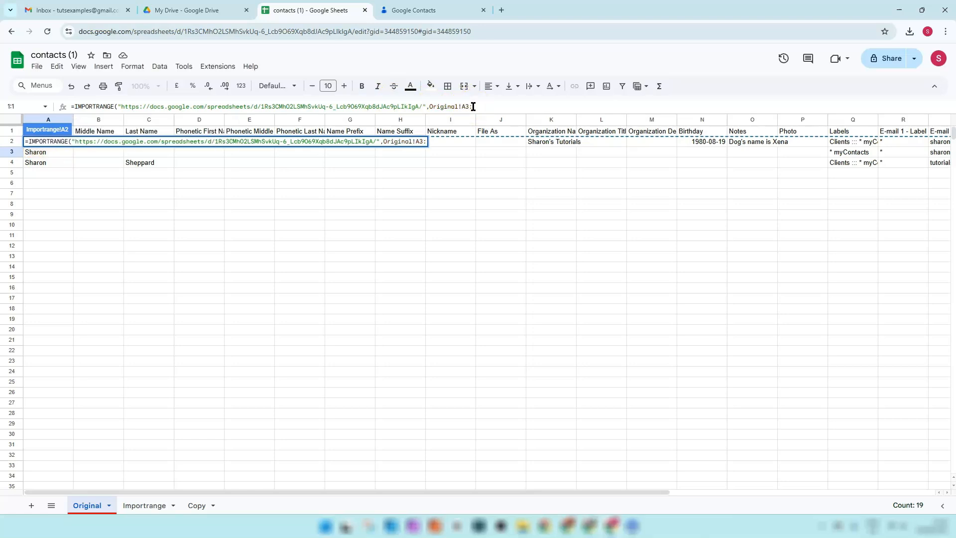
text(S)
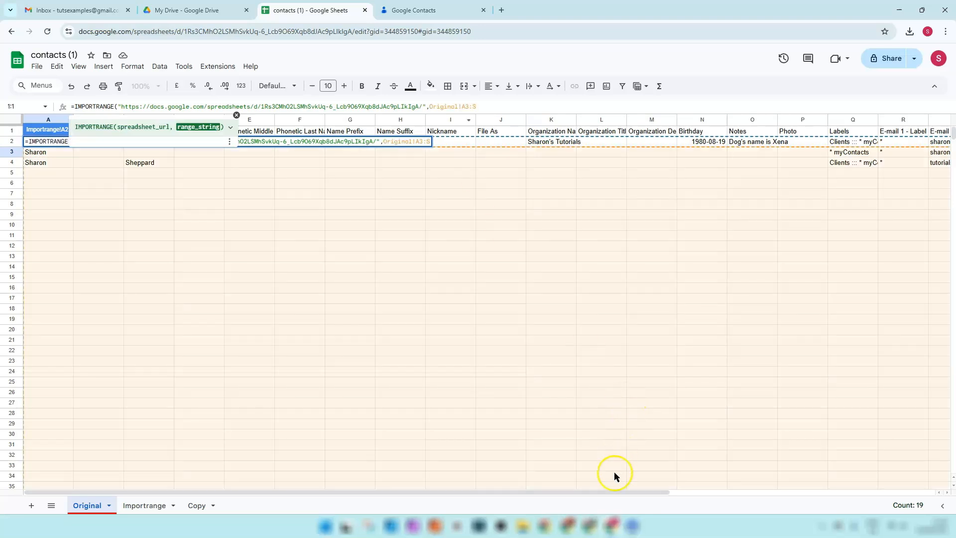
click(602, 494)
drag(506, 495, 683, 496)
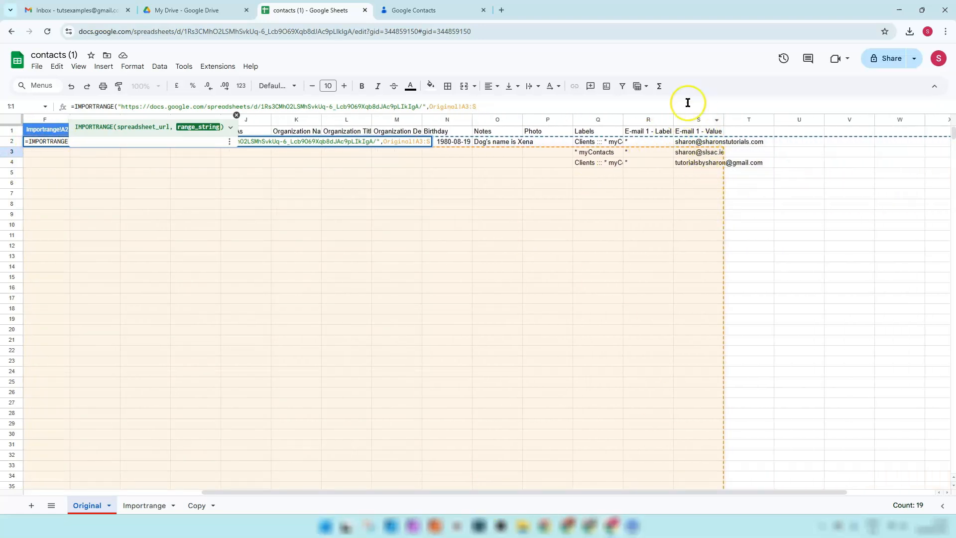
drag(668, 495, 397, 491)
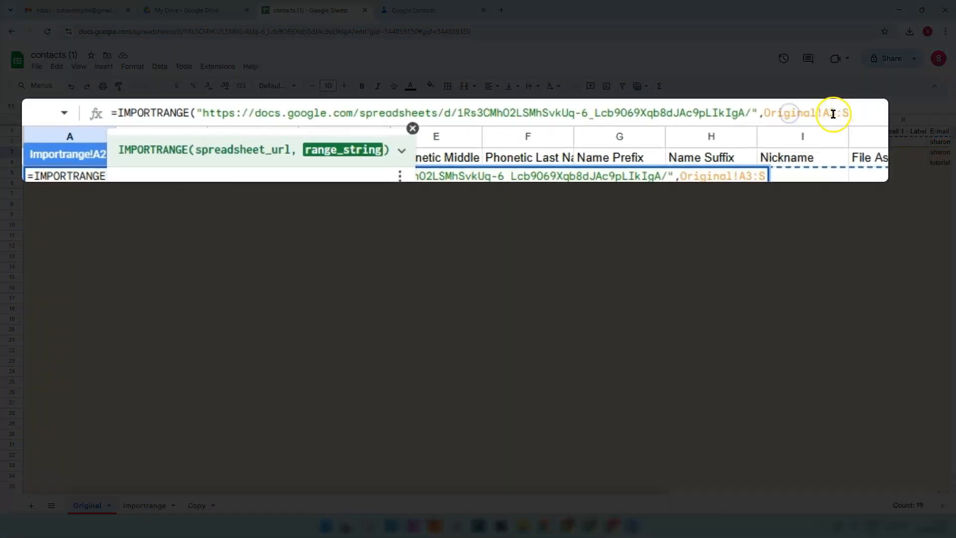
Correct the formula's range to "Original!A2:S" enclosed in quotation marks and complete the IMPORTRANGE formula
click(834, 114)
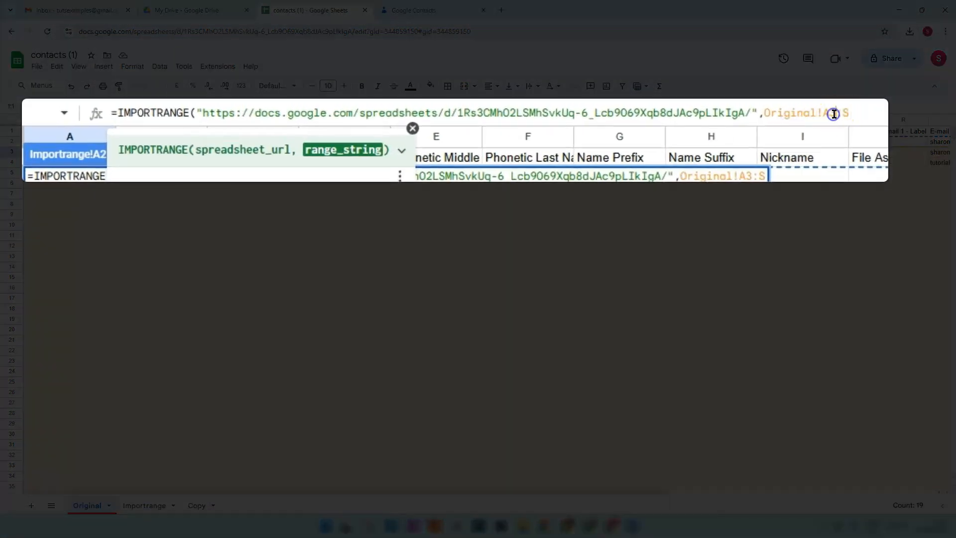
key(BackSpace)
text(2)
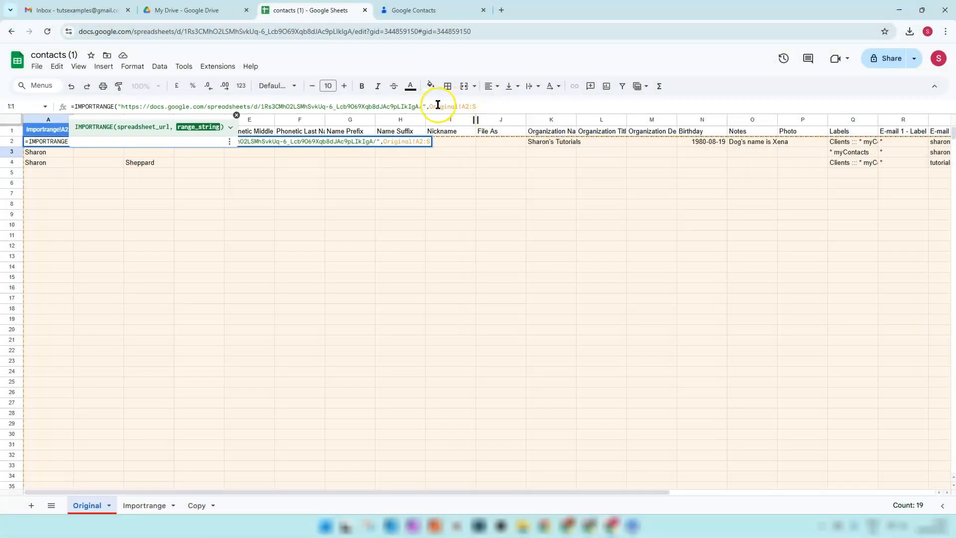
click(431, 106)
text(")
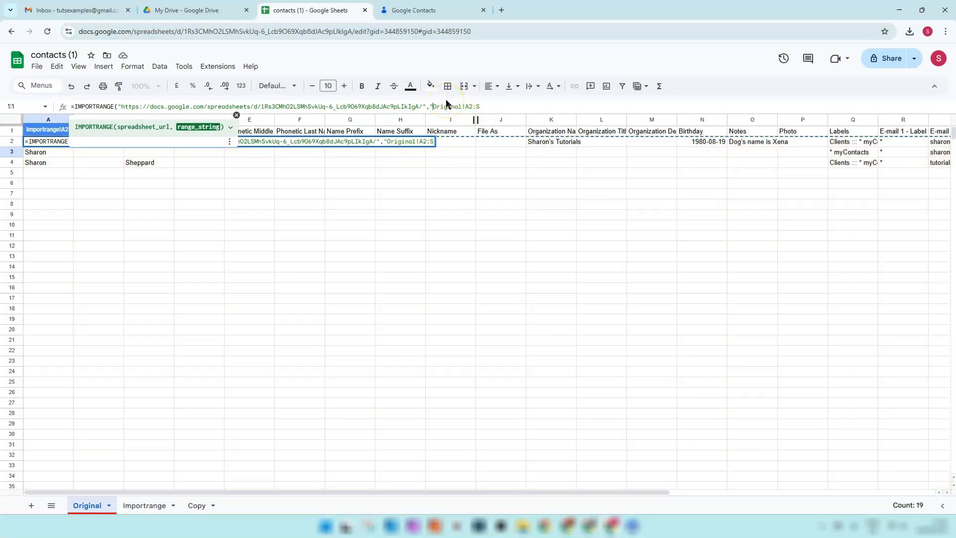
click(483, 106)
text("))
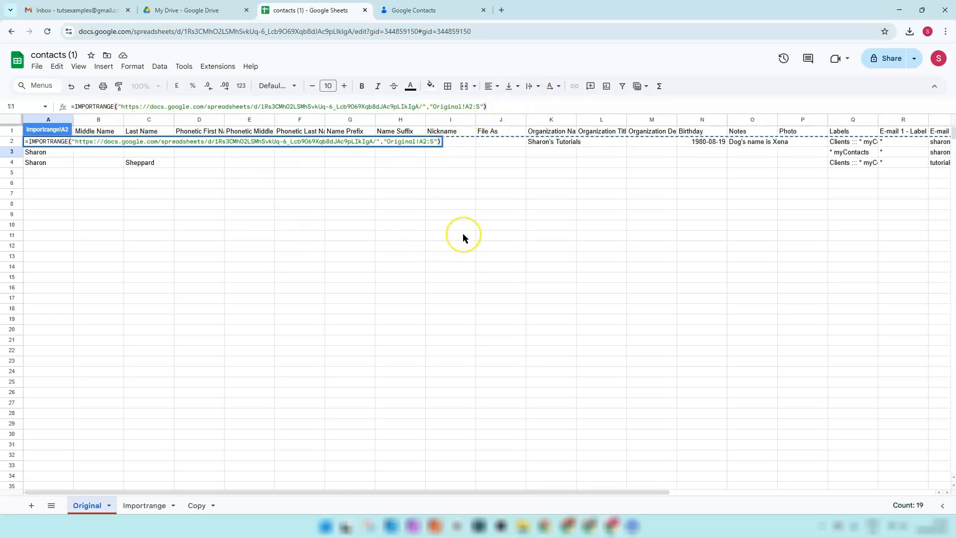
key(Return)
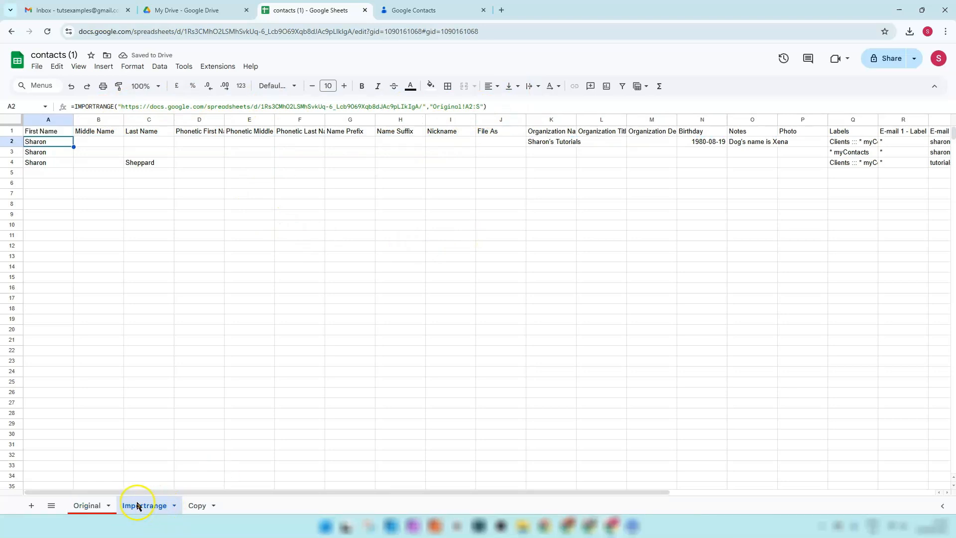
Examine the imported contact cells in rows 2 to 4 of the Importrange sheet
click(167, 144)
click(570, 142)
click(755, 144)
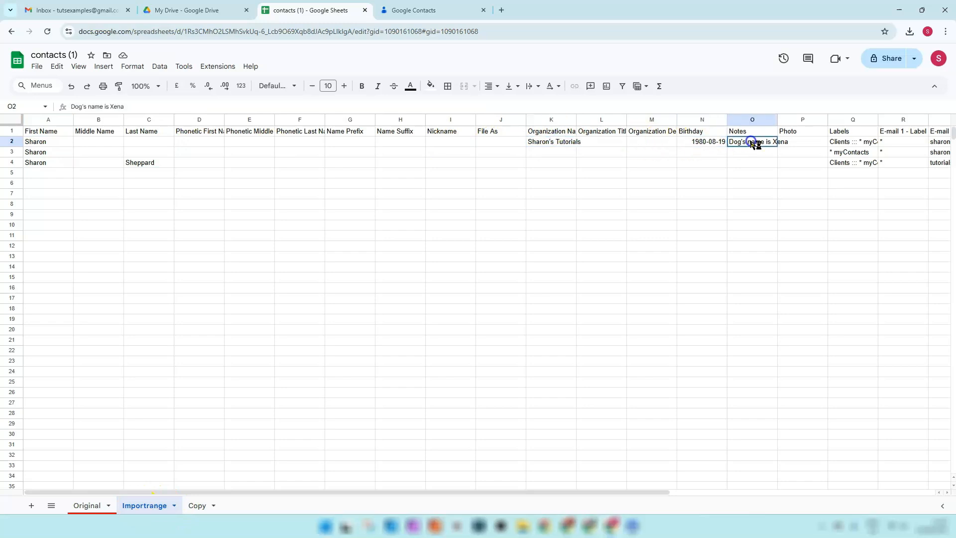
click(834, 143)
click(146, 163)
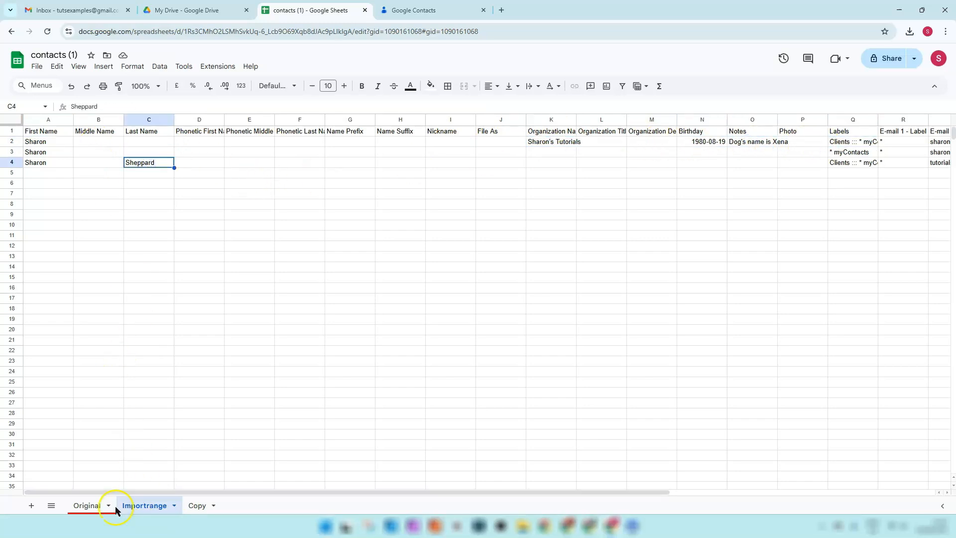
click(146, 144)
click(50, 142)
click(147, 142)
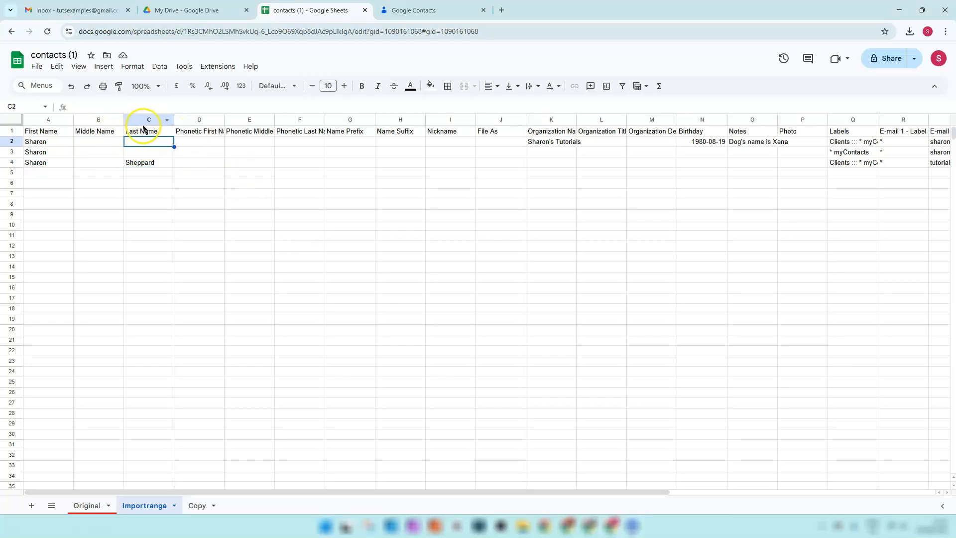
Convert the imported contact data on the Importrange sheet to a table
click(103, 143)
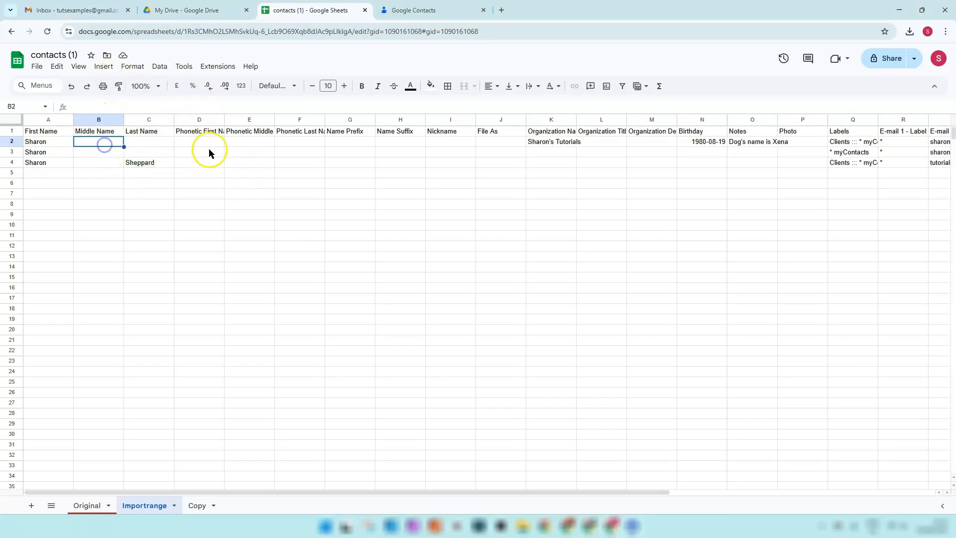
click(131, 68)
click(144, 251)
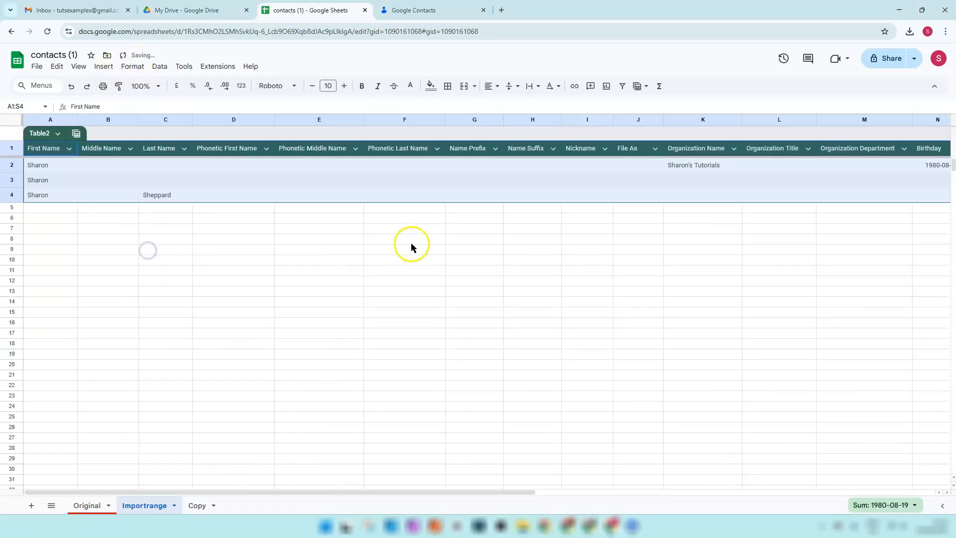
click(272, 168)
click(390, 166)
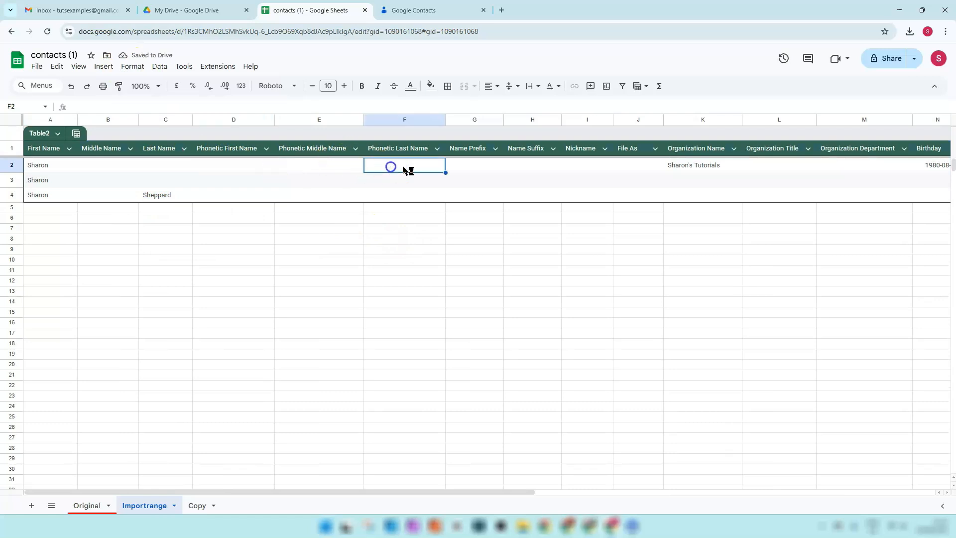
click(607, 176)
click(145, 194)
click(74, 195)
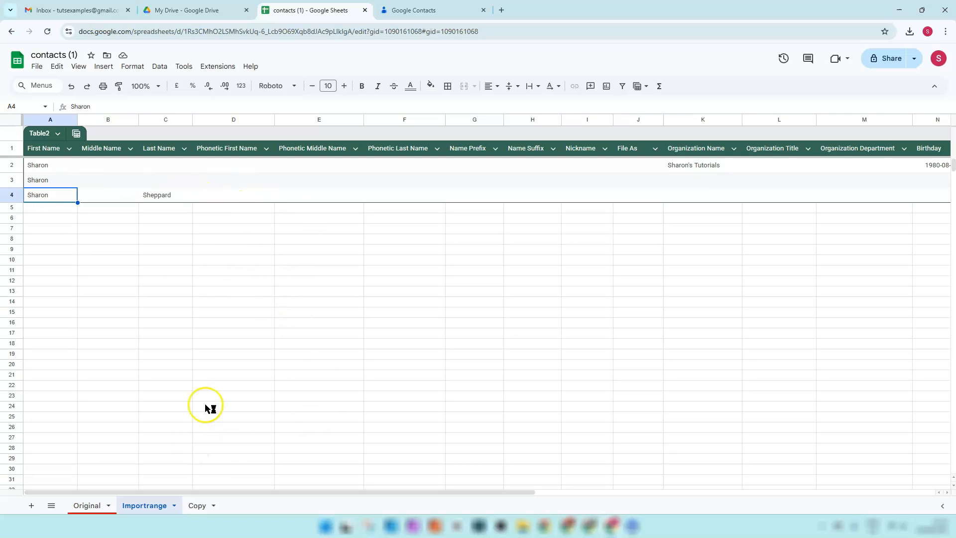
Enter two new contacts' first names in cells A5 and A6 of the Original sheet
click(88, 508)
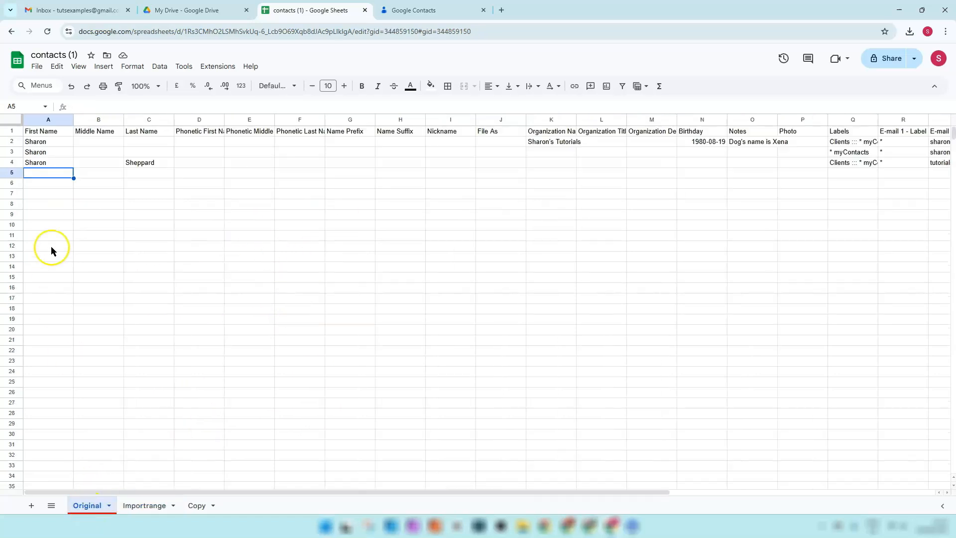
text(SLS)
key(Return)
text(Louise)
key(Return)
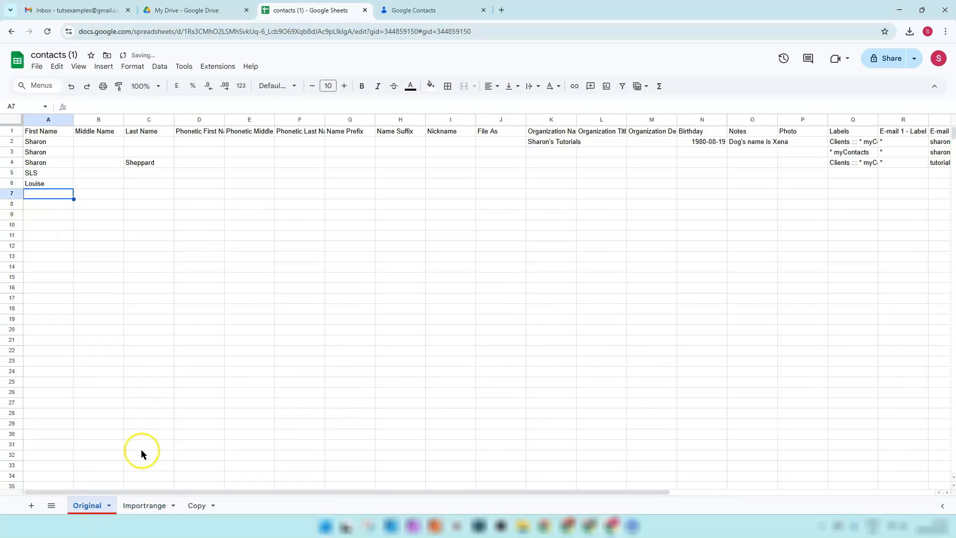
Extend the table on the Importrange sheet down to row 6 so it includes the two new contacts
click(149, 506)
click(48, 219)
click(60, 206)
click(58, 217)
click(55, 207)
drag(493, 494, 847, 497)
click(670, 195)
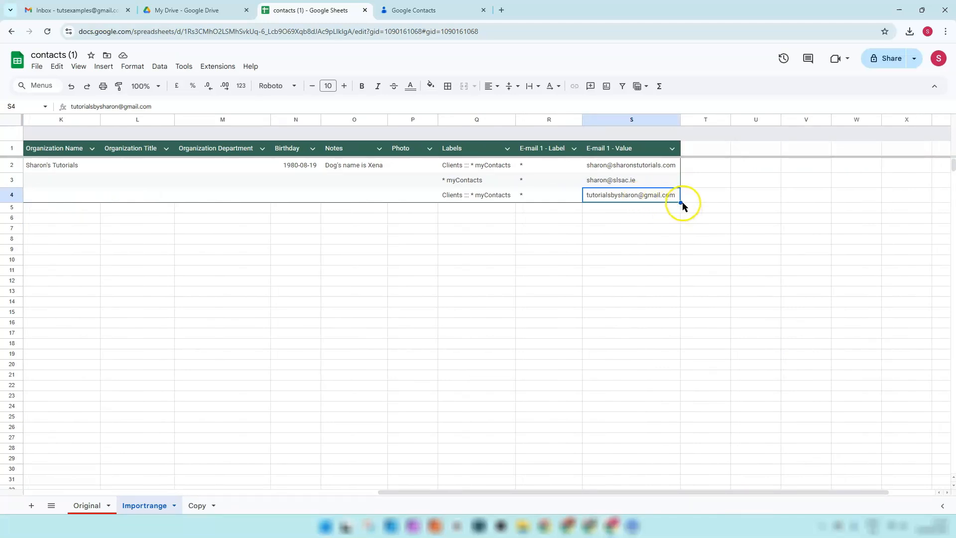
drag(681, 203, 677, 222)
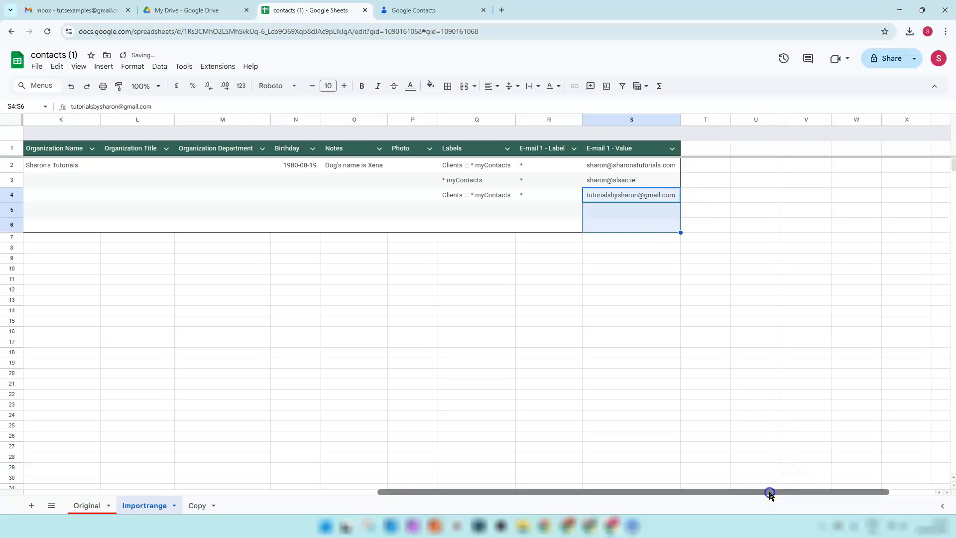
drag(769, 492, 350, 505)
click(58, 224)
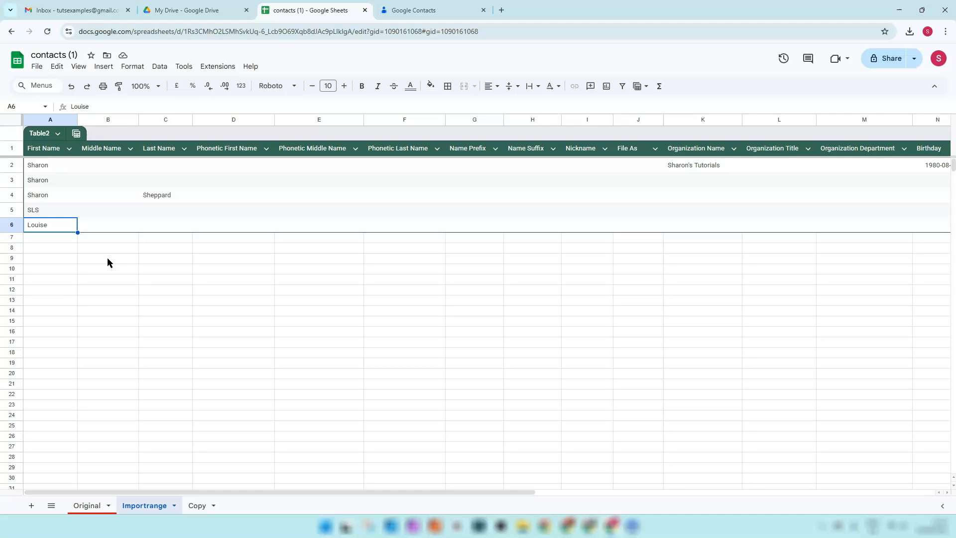
click(88, 508)
click(88, 509)
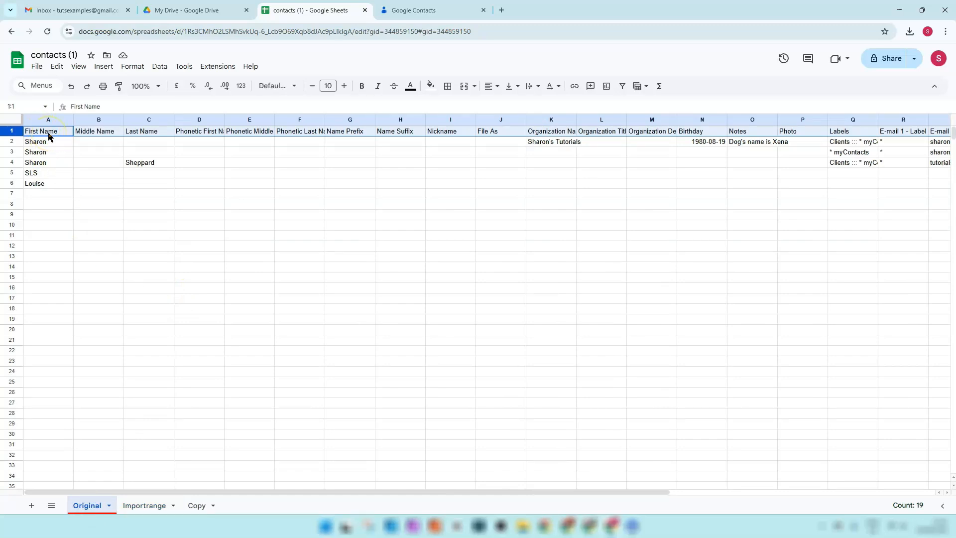
click(173, 166)
click(142, 506)
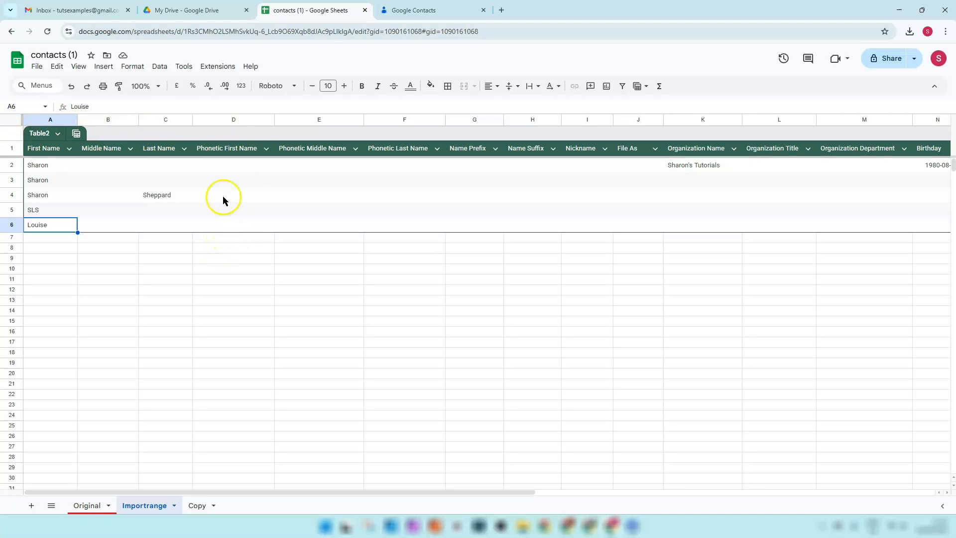
click(233, 155)
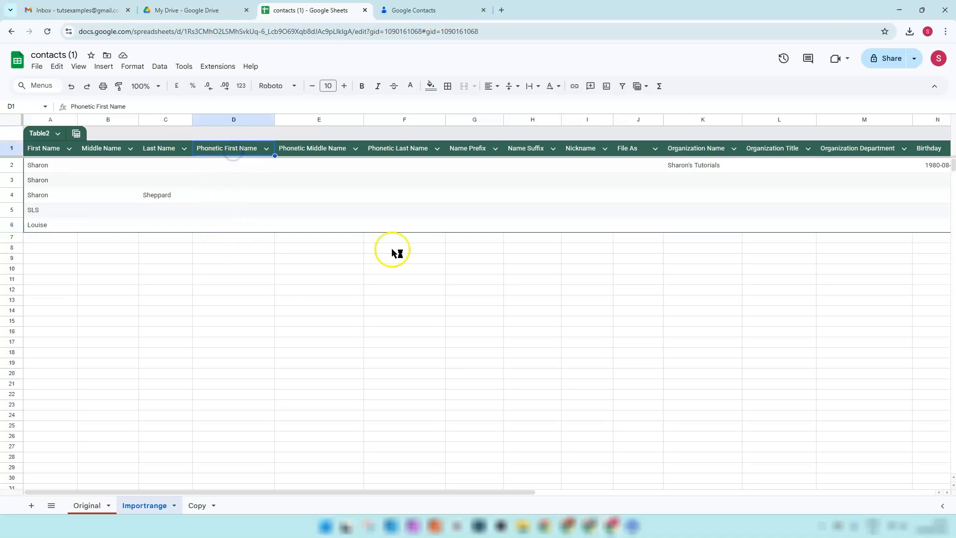